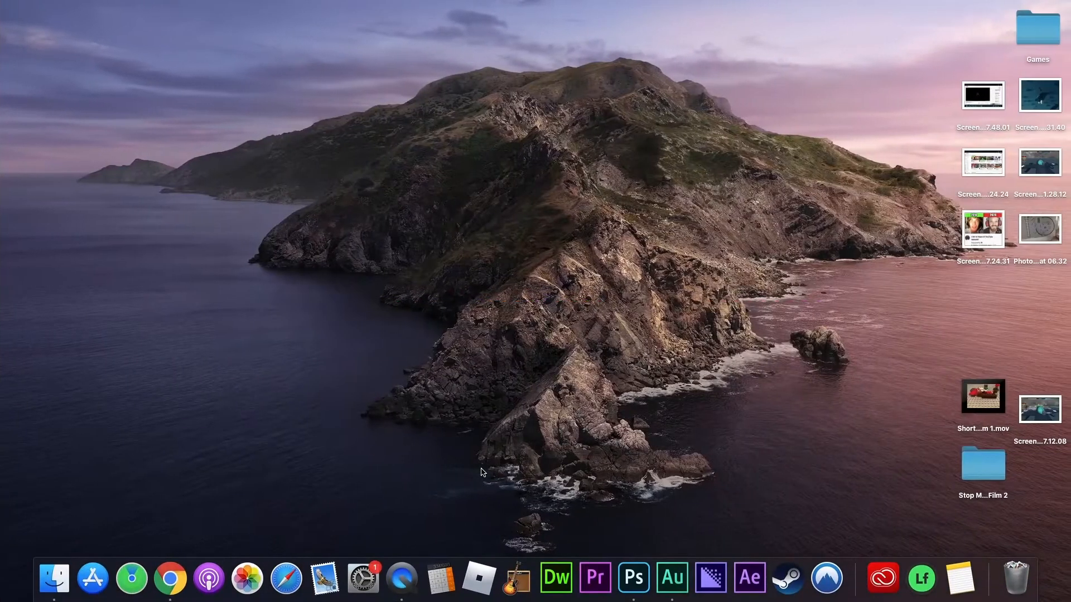
Switch to Photoshop, where the puppy photo is open, and activate the Move tool
left_click(632, 596)
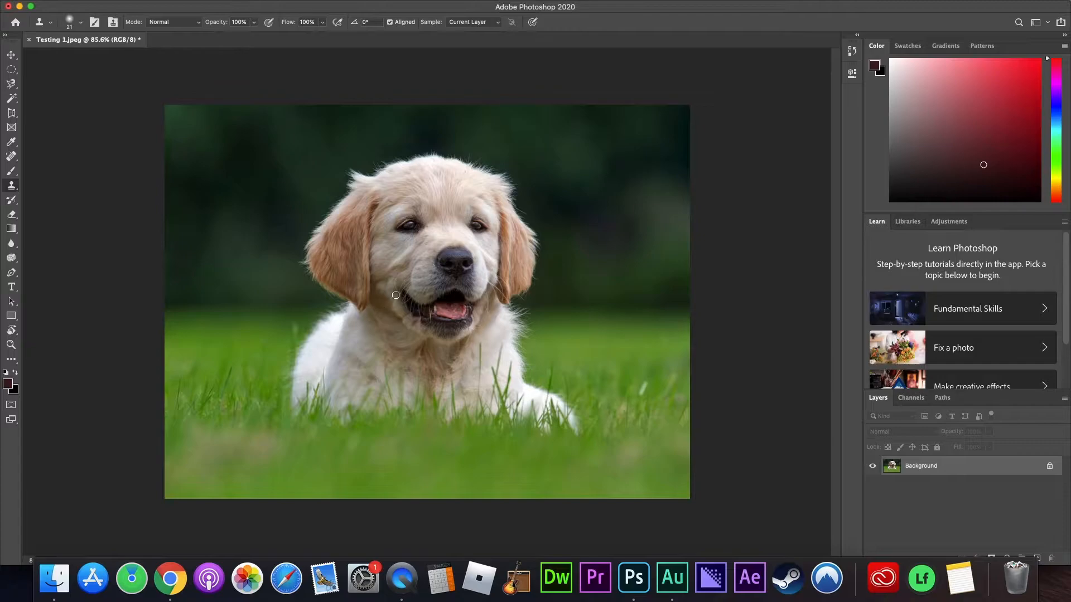
left_click(12, 55)
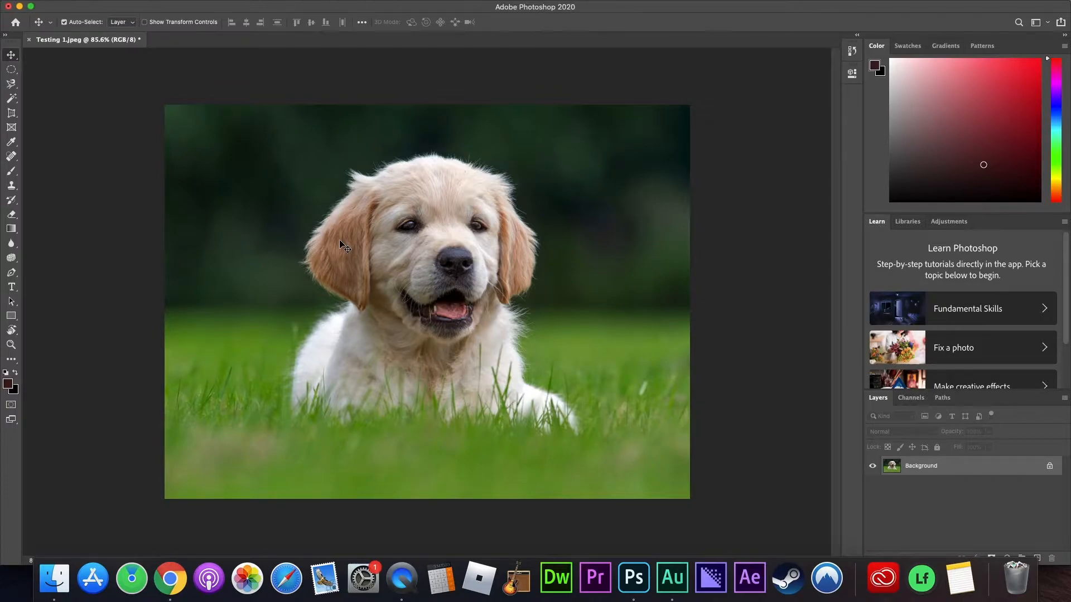
Select the puppy's face with an elliptical marquee and copy it onto two new layers
left_click(5, 69)
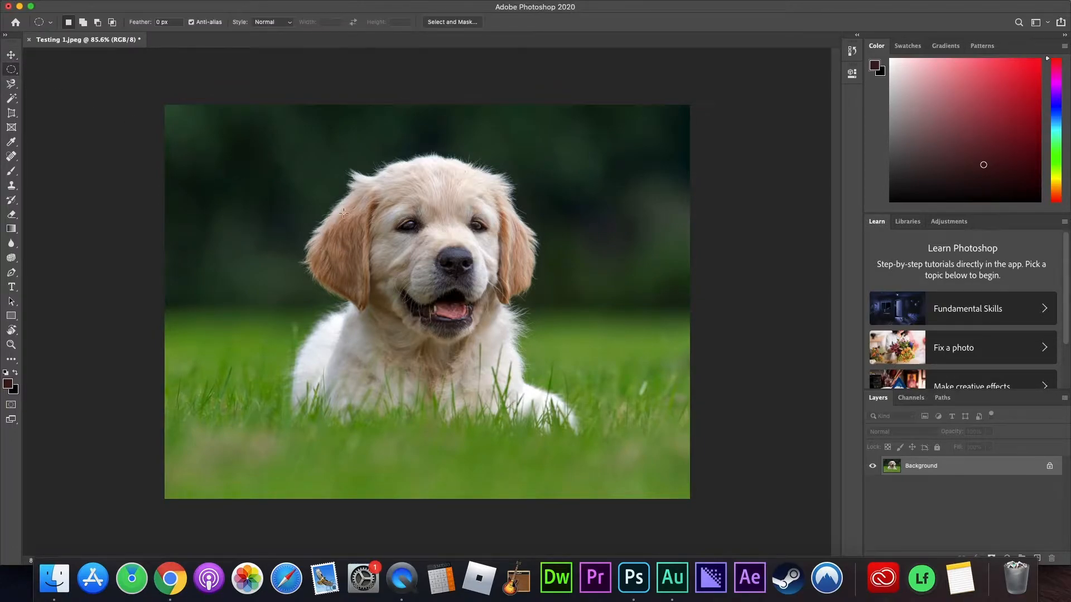
left_click_drag(372, 213, 503, 318)
key("ctrl+j")
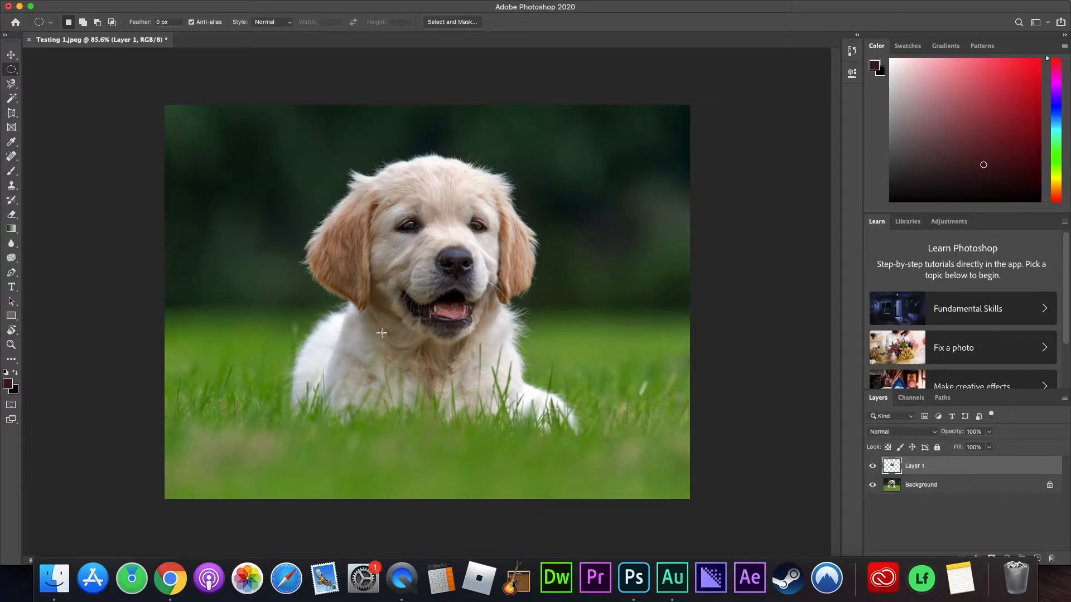
key("ctrl+v")
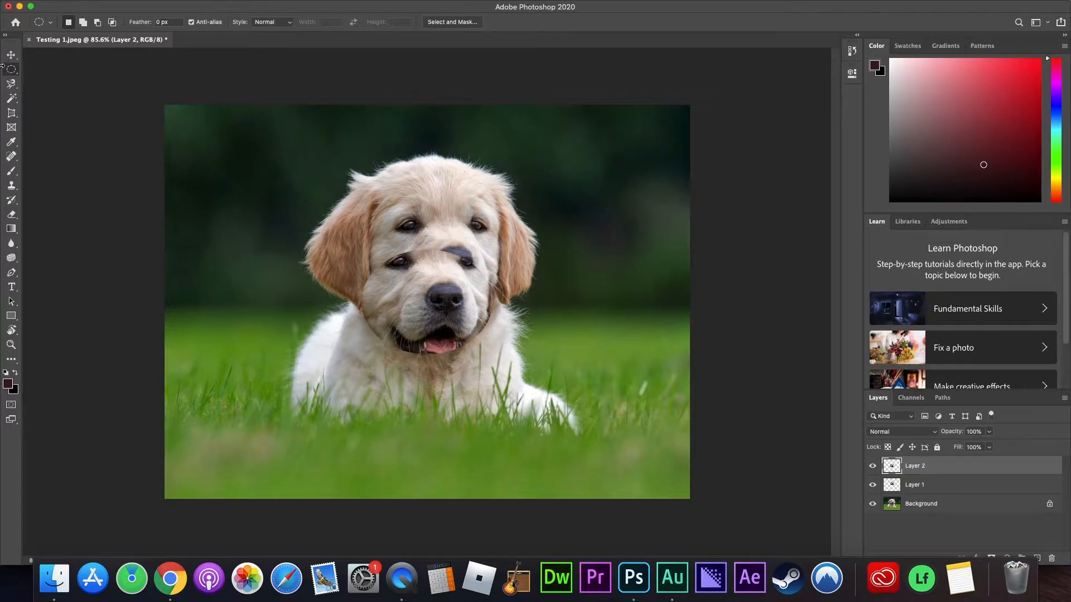
Move the two copied faces apart, one toward the photo's upper right and the other toward the puppy's chest
key("v")
left_click_drag(434, 330, 528, 260)
left_click_drag(440, 288, 418, 330)
left_click_drag(495, 257, 455, 296)
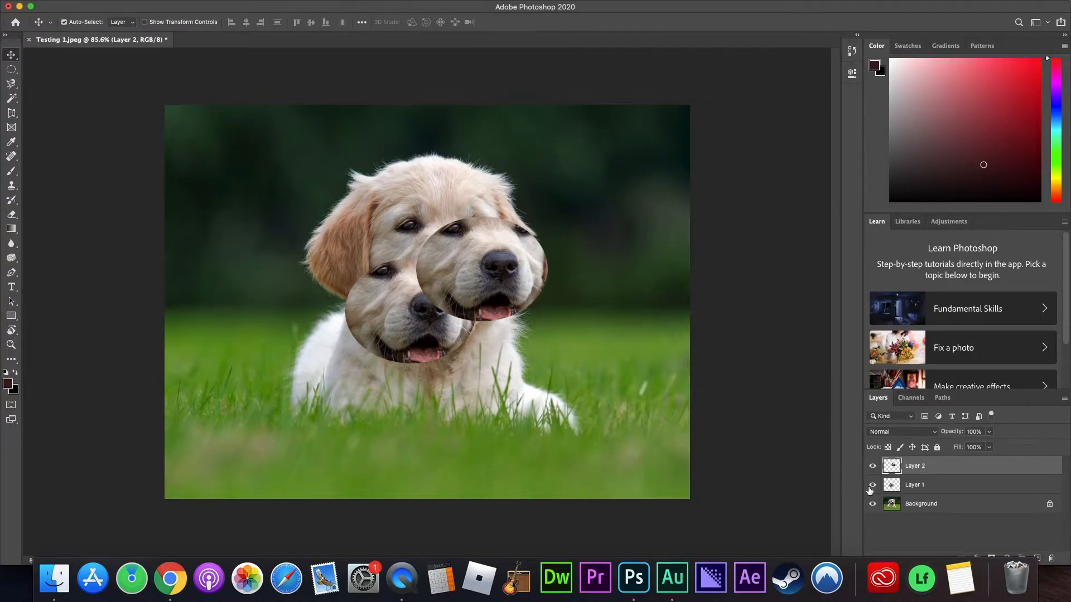
Place Layer 1 above Layer 2 in the stacking order and reposition both face copies over the photo
left_click(903, 486)
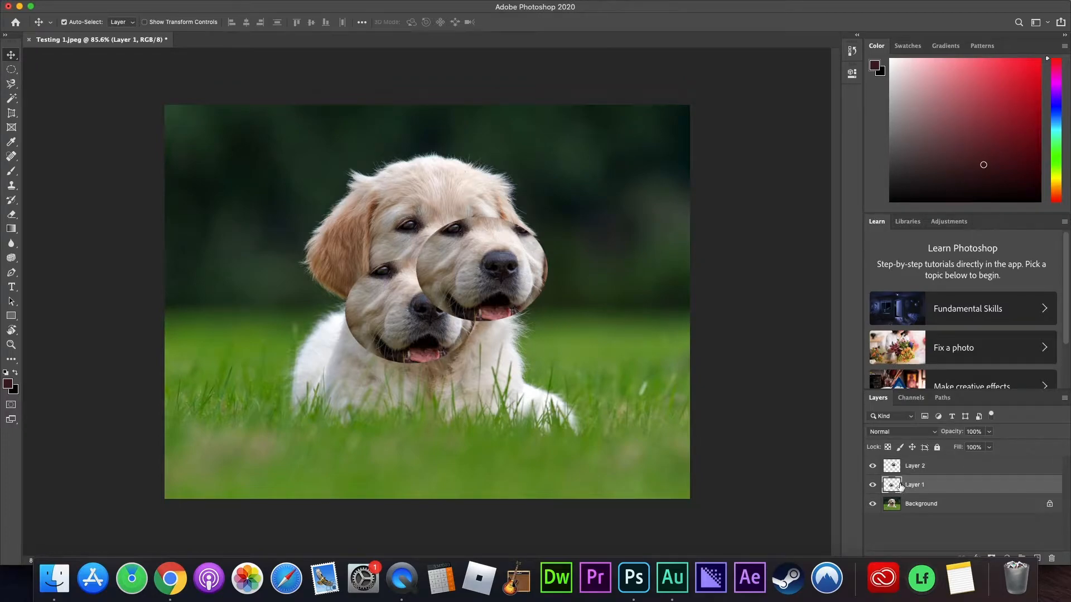
left_click_drag(901, 487, 896, 463)
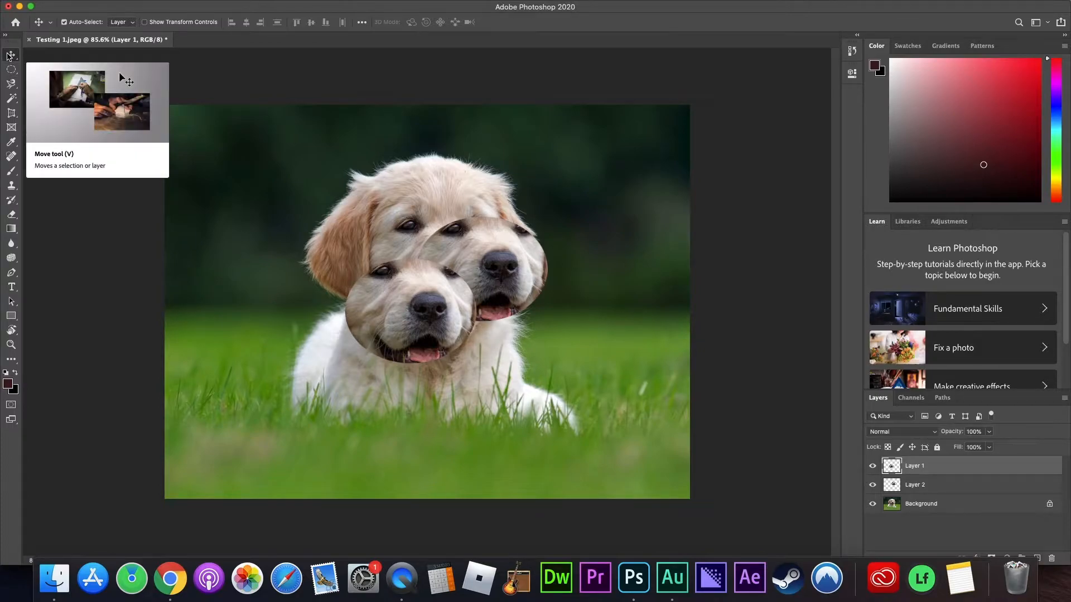
left_click_drag(483, 275, 524, 195)
mouse_move(438, 289)
left_mouse_down()
mouse_move(497, 291)
mouse_move(473, 258)
mouse_move(427, 306)
mouse_move(427, 294)
left_mouse_up()
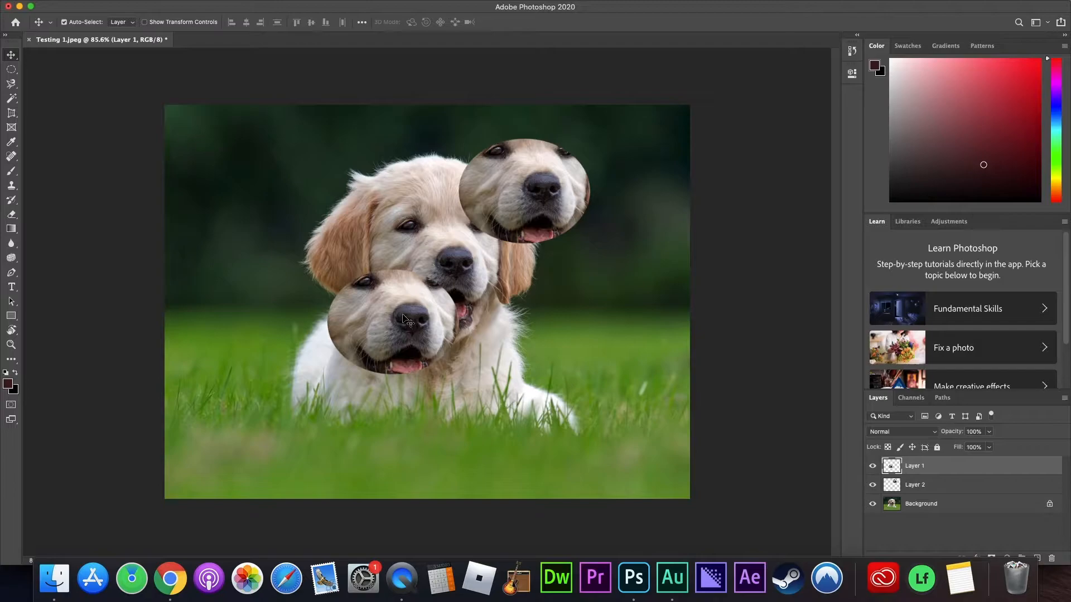
left_click_drag(403, 317, 437, 292)
Delete an elliptical area from the upper left part of Layer 1's face copy and deselect
left_click(8, 70)
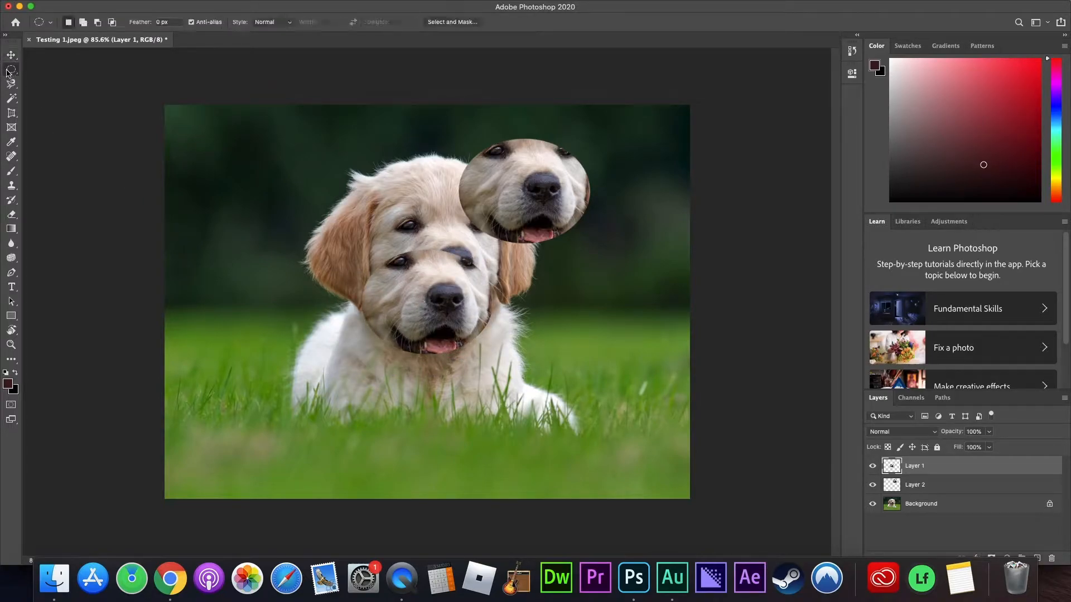
right_click(8, 70)
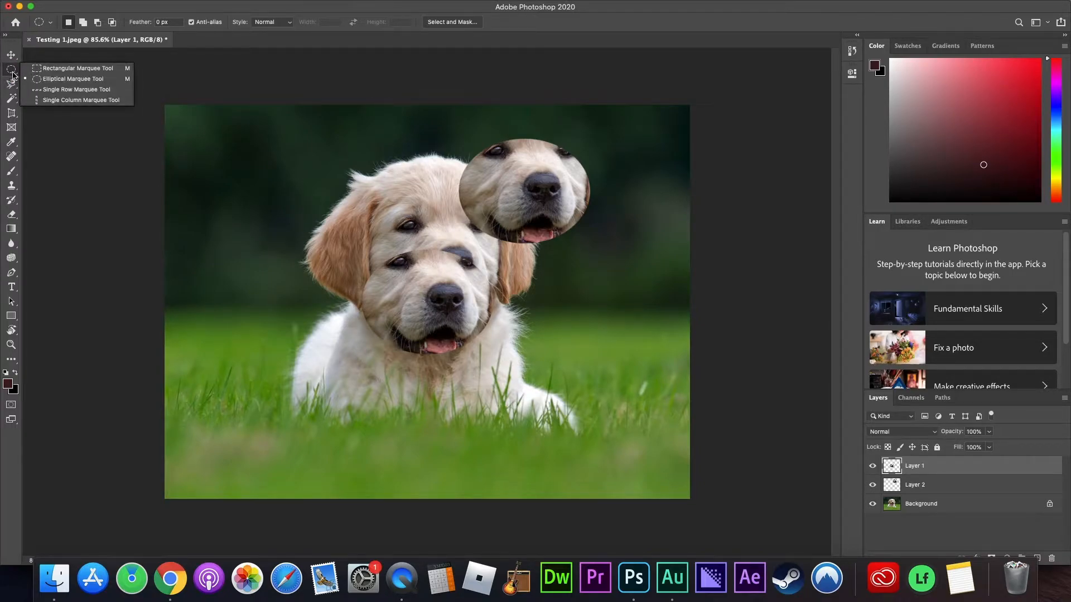
left_click(11, 74)
left_click_drag(337, 201, 475, 304)
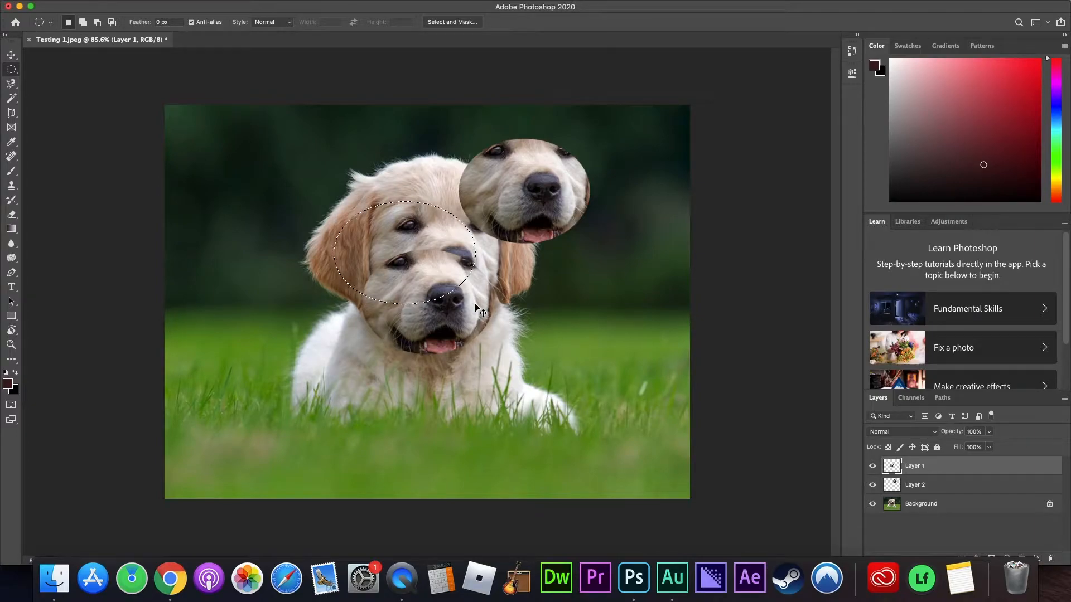
key("Delete")
key("ctrl+d")
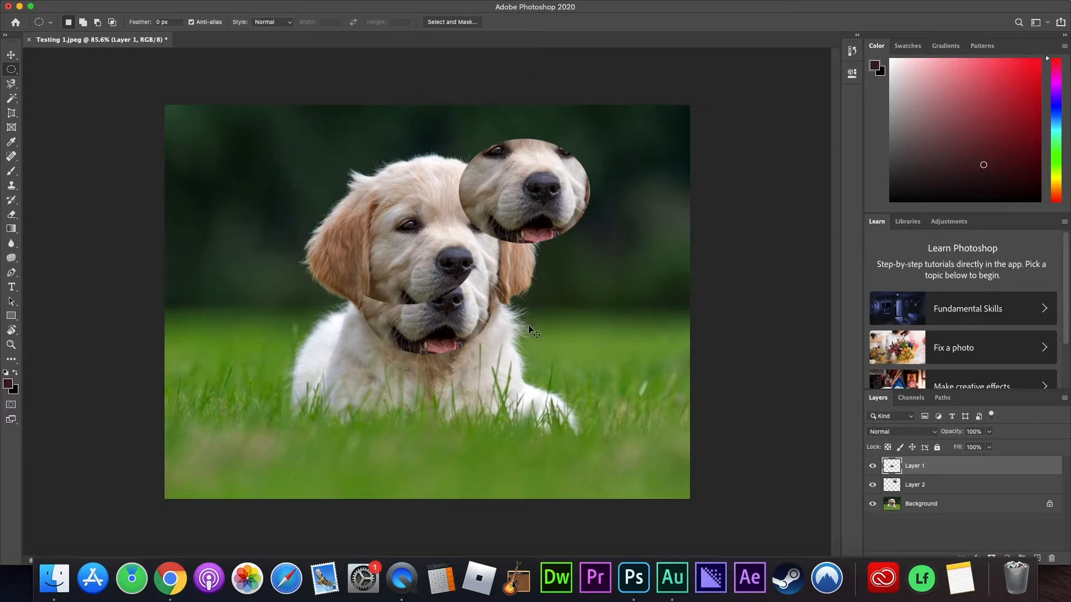
Duplicate Layer 1 three times
key("ctrl+j")
key("ctrl+j")
key("ctrl+j")
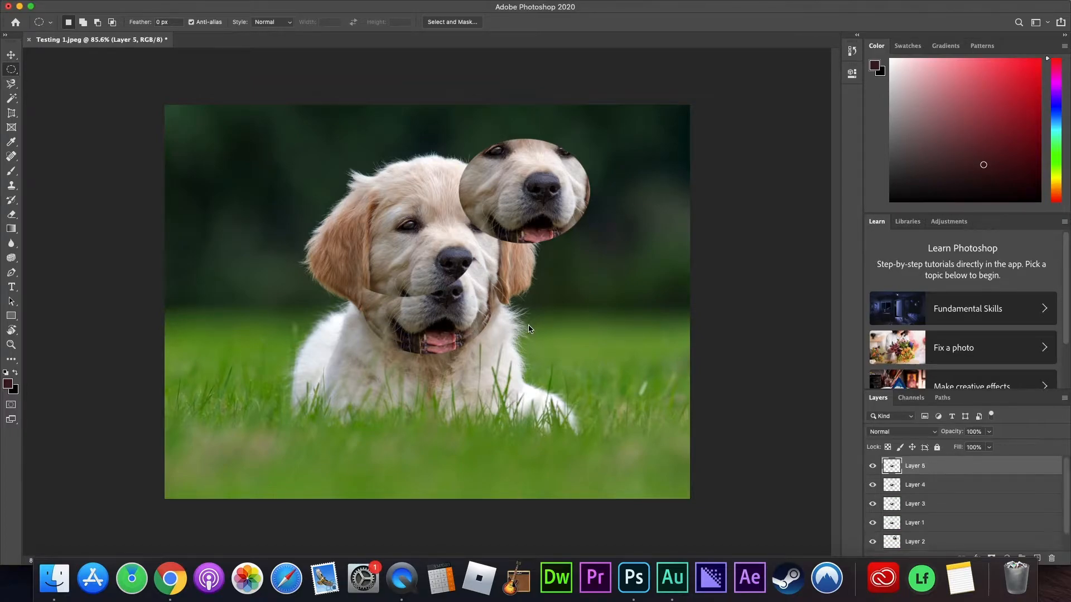
Delete all face-copy layers so that only the Background layer is left
key("Delete")
key("Delete")
key("Delete")
key("Delete")
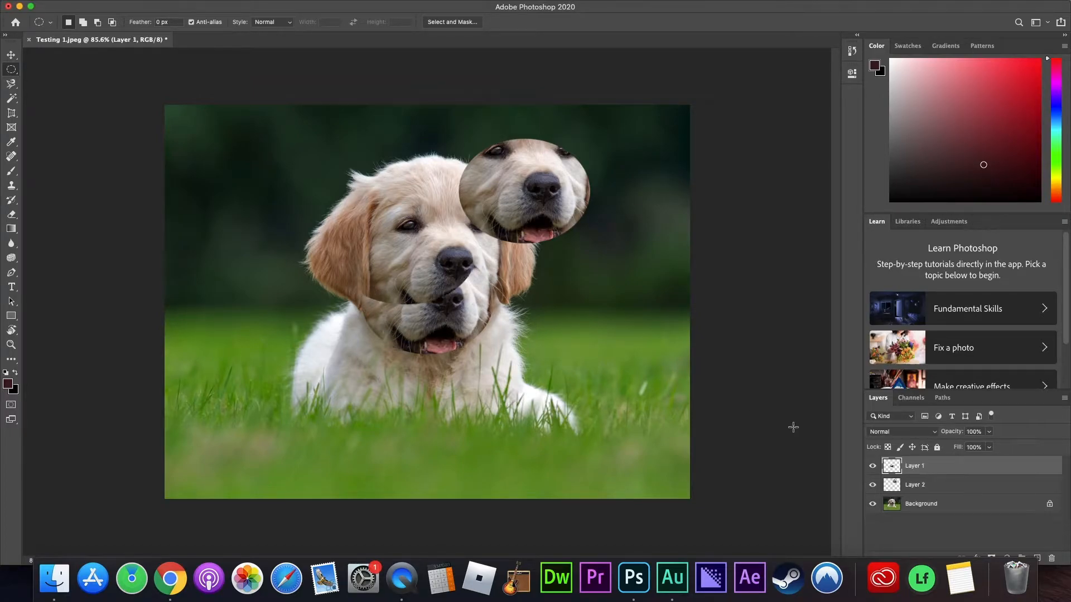
key("Delete")
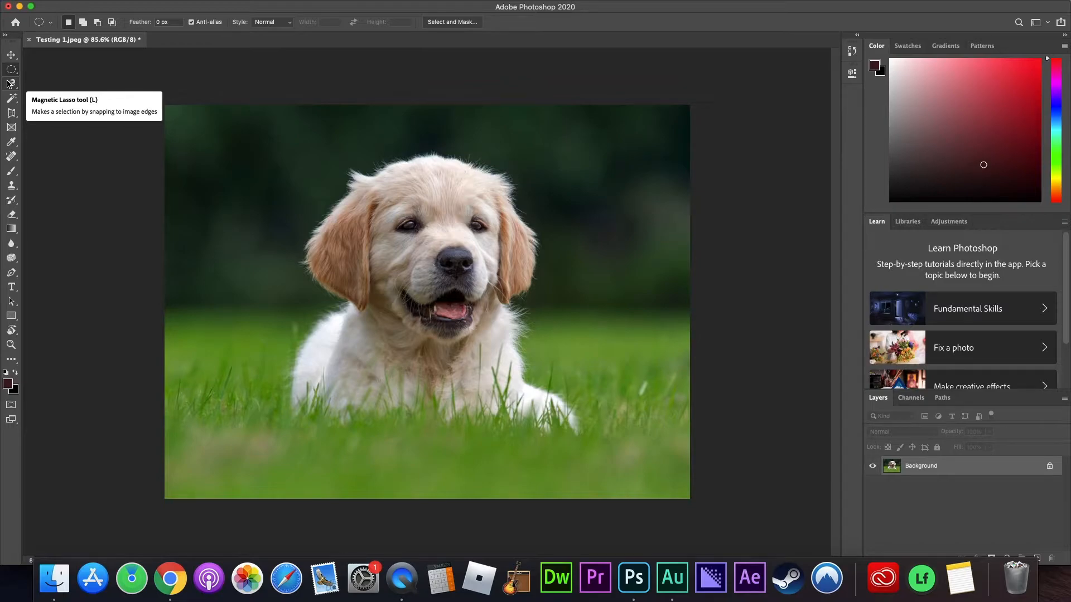
Draw a freehand selection on the puppy with the Lasso tool and deselect it
left_click(8, 83)
left_click(57, 84)
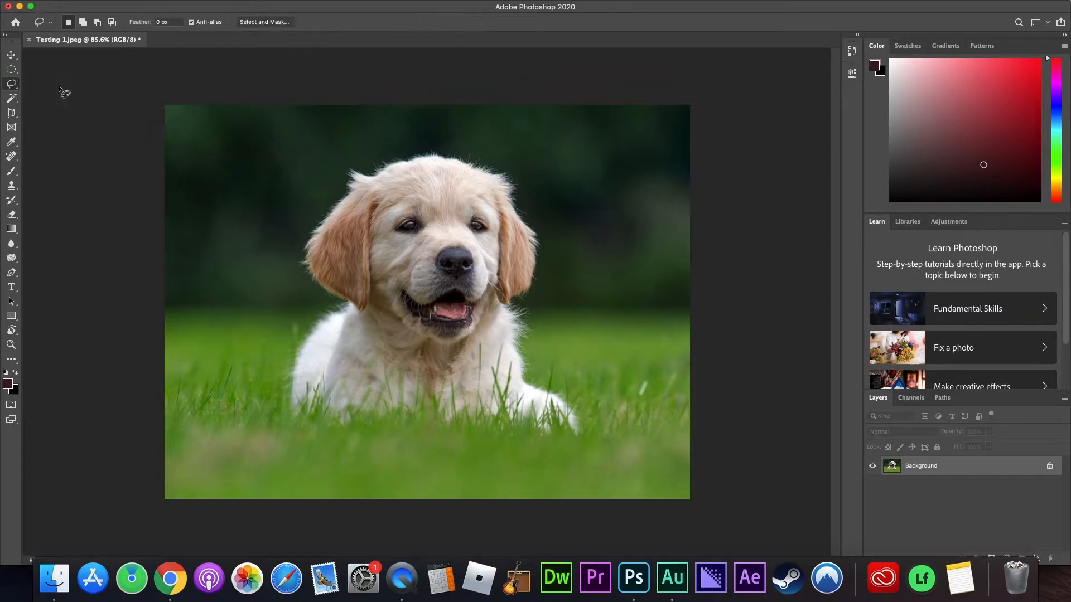
mouse_move(326, 216)
left_mouse_down()
mouse_move(380, 169)
mouse_move(418, 161)
mouse_move(478, 168)
mouse_move(533, 227)
mouse_move(534, 294)
mouse_move(490, 308)
mouse_move(486, 342)
mouse_move(417, 345)
mouse_move(331, 326)
mouse_move(310, 278)
mouse_move(324, 222)
left_mouse_up()
key("super+d")
Trace the outline of the puppy's head with the Magnetic Lasso tool, close the selection and deselect it
left_click(7, 87)
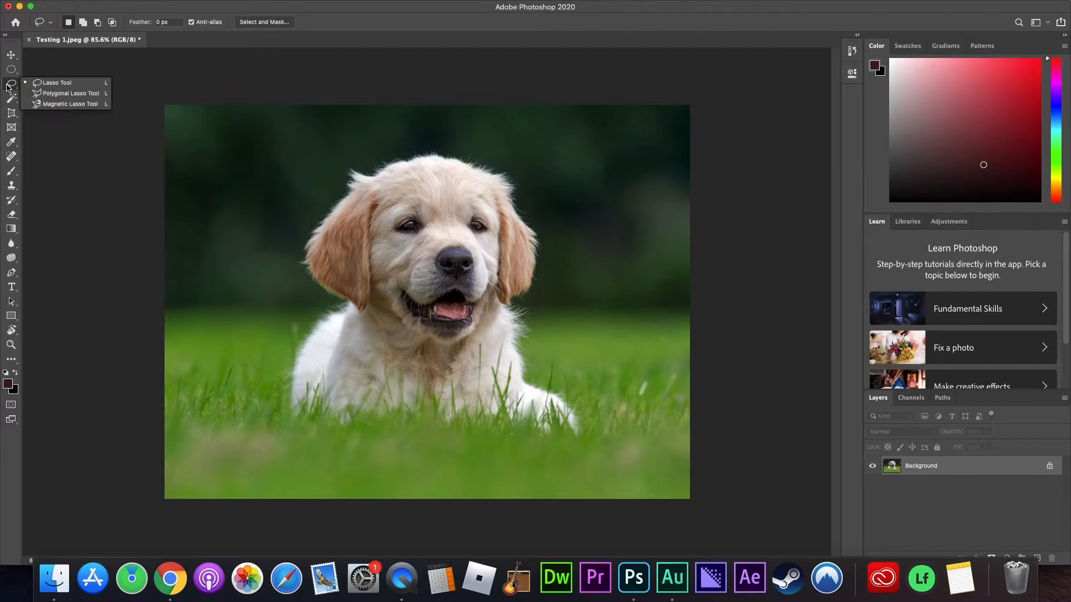
left_click(49, 106)
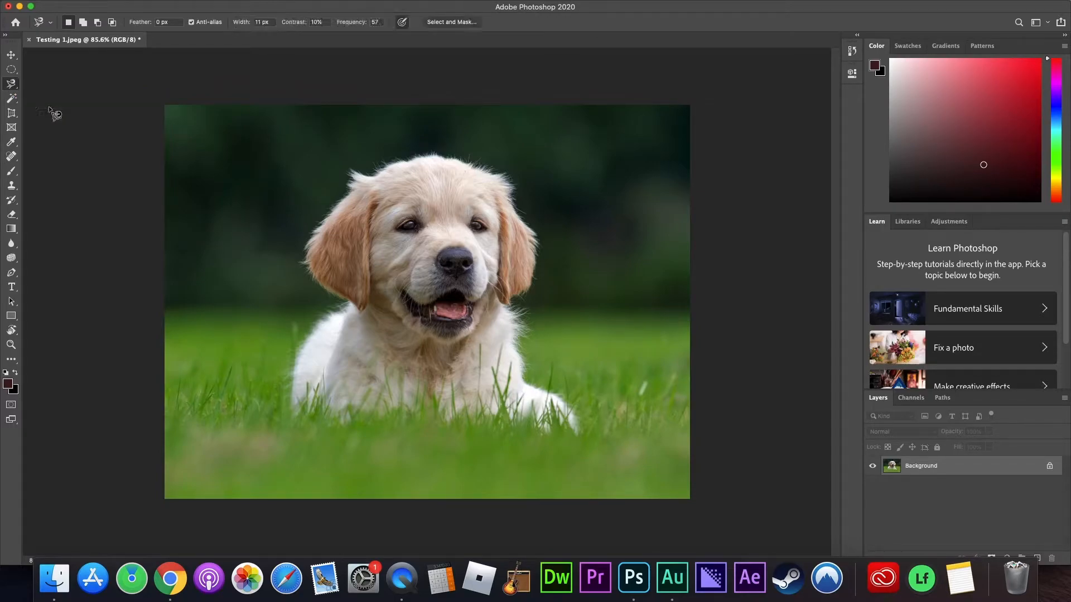
left_click(333, 209)
mouse_move(383, 168)
left_mouse_down()
mouse_move(466, 157)
mouse_move(521, 188)
mouse_move(521, 220)
mouse_move(542, 257)
mouse_move(525, 295)
mouse_move(492, 297)
mouse_move(445, 343)
mouse_move(401, 342)
mouse_move(372, 308)
mouse_move(329, 297)
mouse_move(300, 260)
mouse_move(340, 215)
left_mouse_up()
key("super+plus")
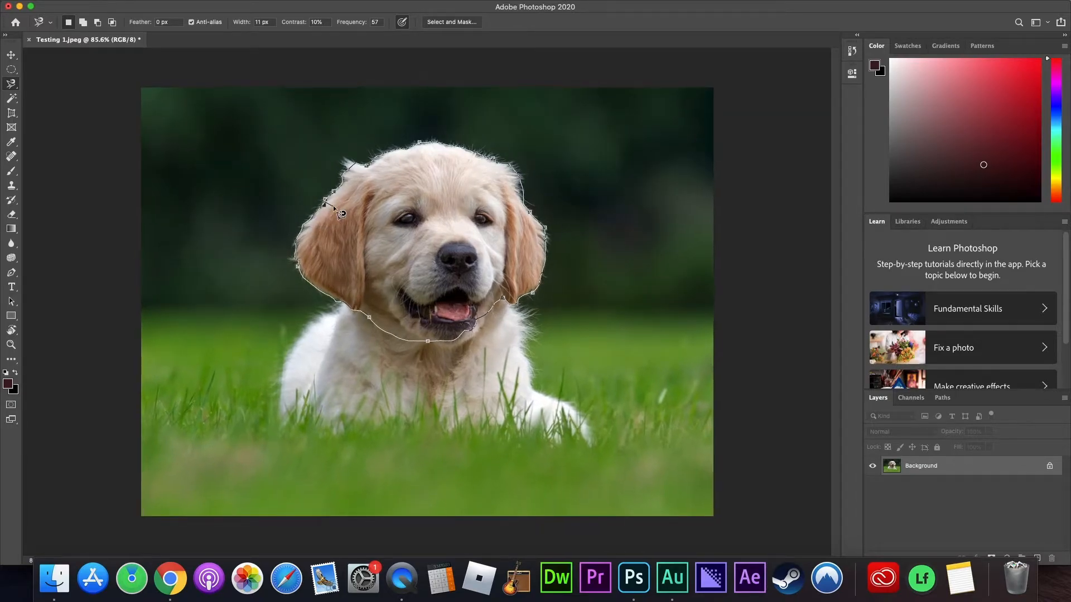
key("super+minus")
mouse_move(338, 211)
left_mouse_down()
mouse_move(109, 119)
mouse_move(12, 112)
left_mouse_up()
key("Return")
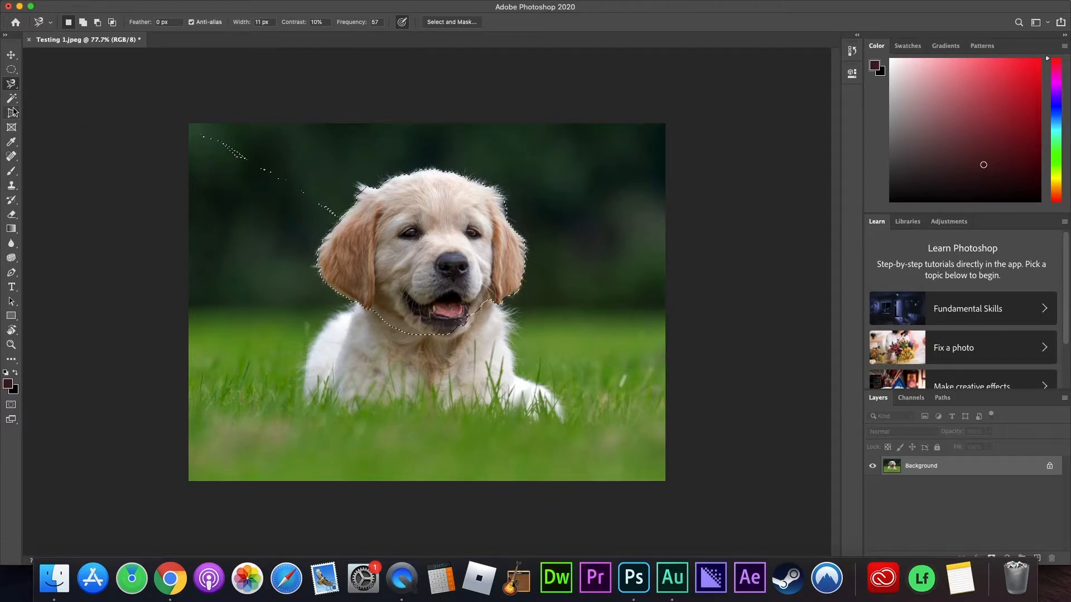
key("super+d")
Select the light fur on the puppy's face with the Magic Wand tool
left_click(11, 99)
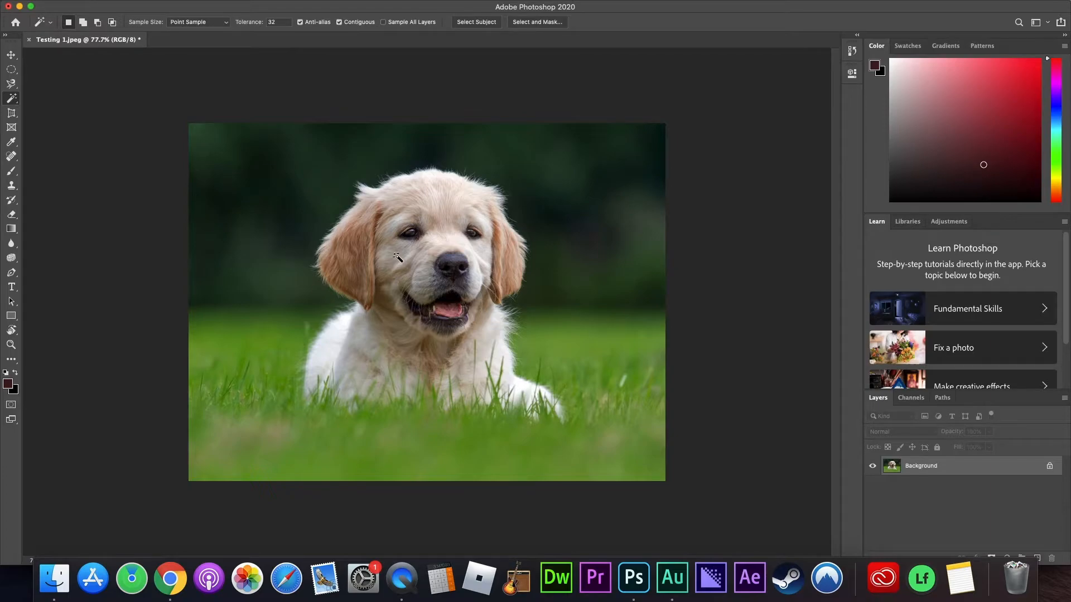
left_click(452, 236)
left_click(427, 245)
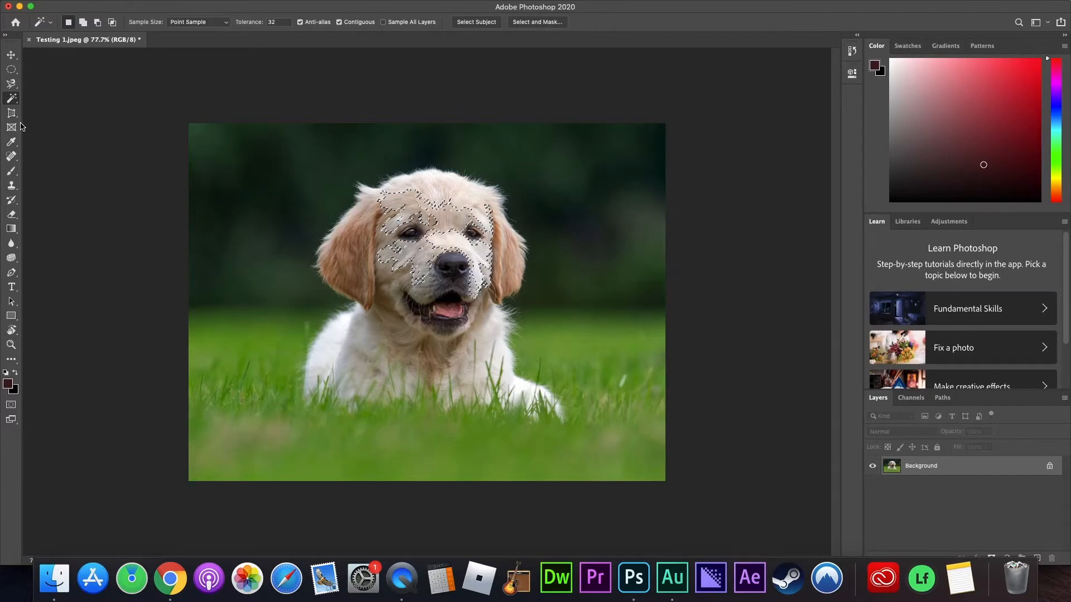
Extend the selection across the puppy's face, mouth and left-hand ear with the Quick Selection tool
left_click(11, 102)
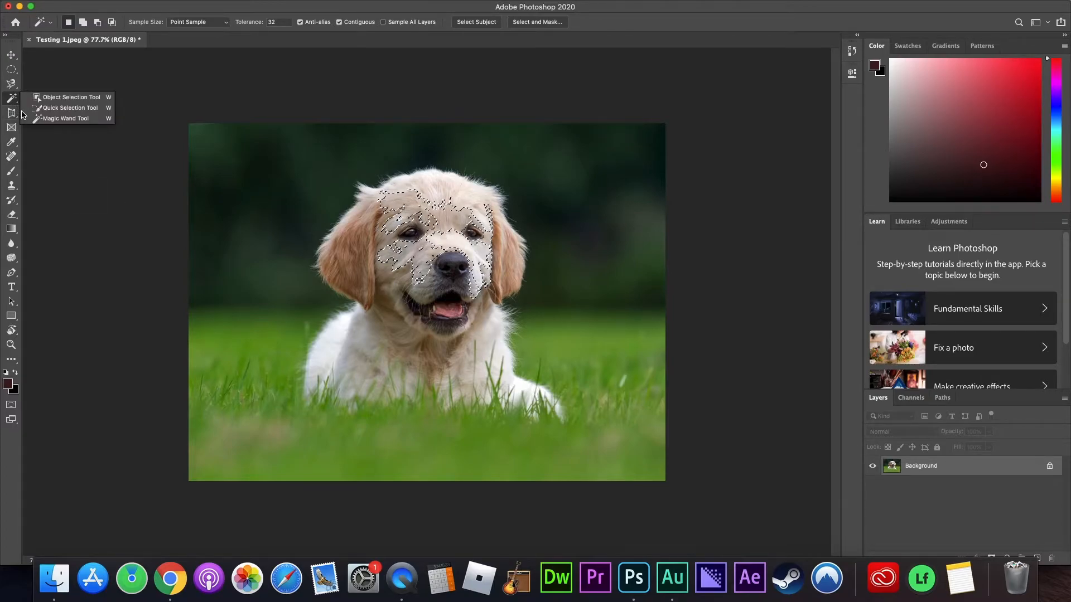
left_click(62, 108)
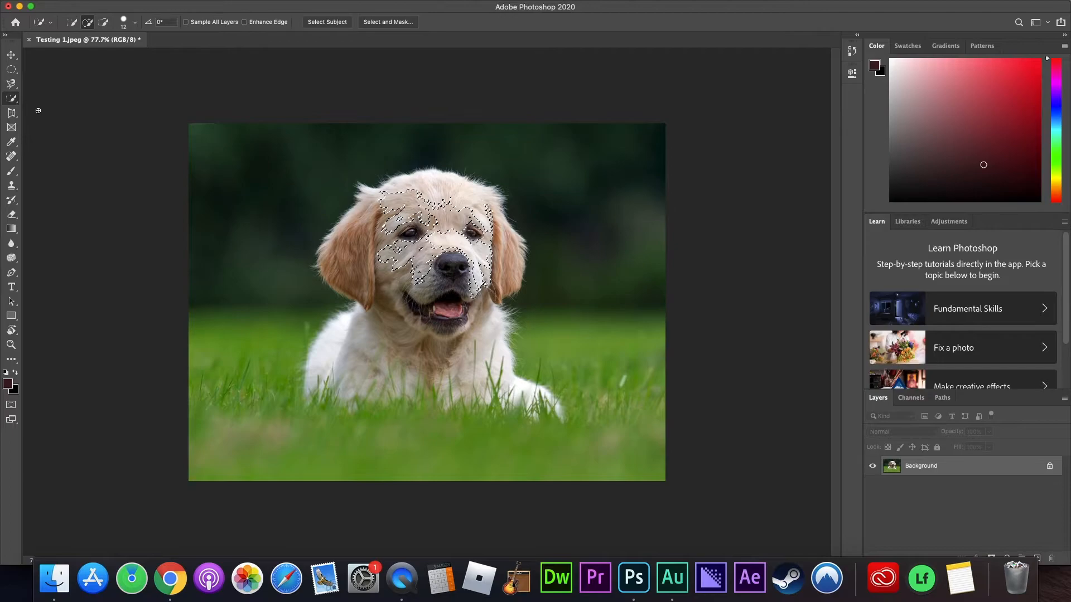
left_click(416, 309)
left_click(407, 282)
mouse_move(459, 328)
left_mouse_down()
mouse_move(408, 322)
mouse_move(374, 290)
left_mouse_up()
left_click_drag(379, 226, 397, 214)
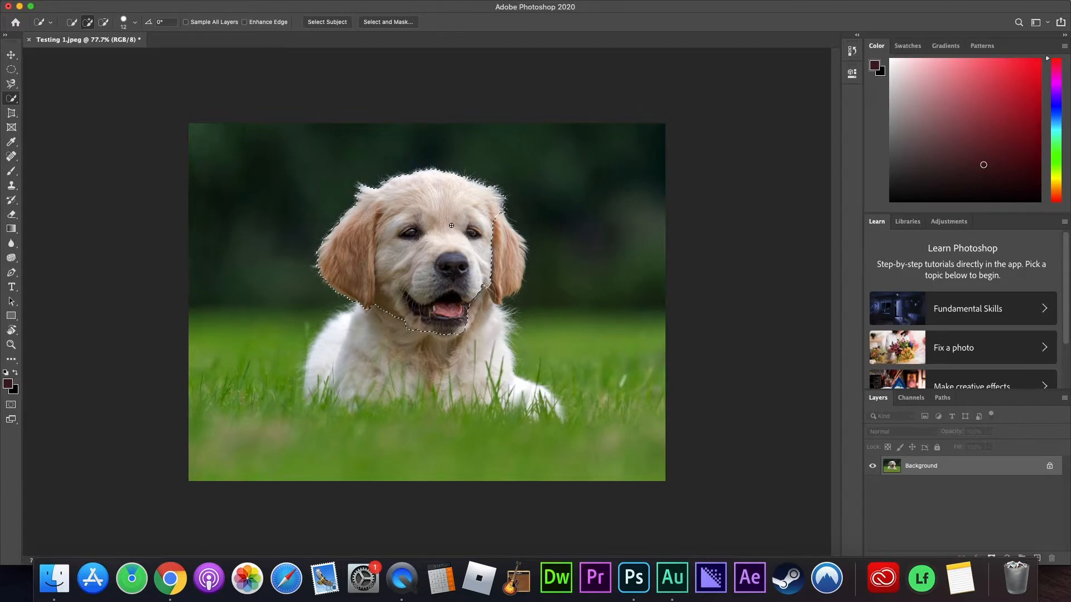
Crop the photo around the puppy's head and upper body, widening the crop frame beyond the selection
left_click_drag(11, 113, 56, 111)
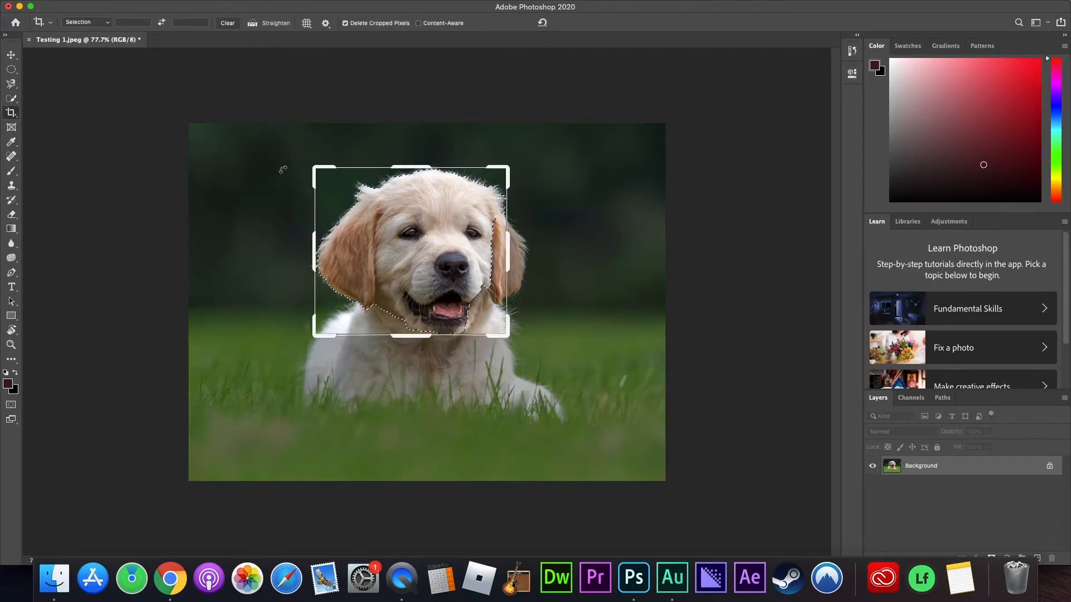
left_click_drag(509, 267, 552, 257)
left_click_drag(423, 381, 402, 433)
key("Return")
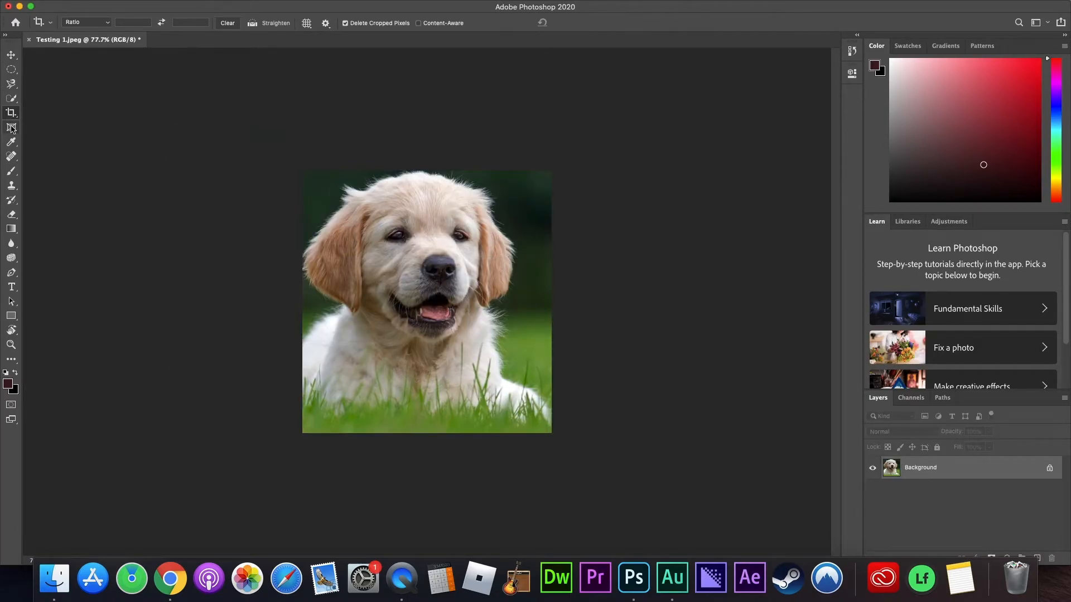
Paint over the puppy's ears, mouth, nose and eyes with the Content-Aware Spot Healing Brush
left_click(13, 157)
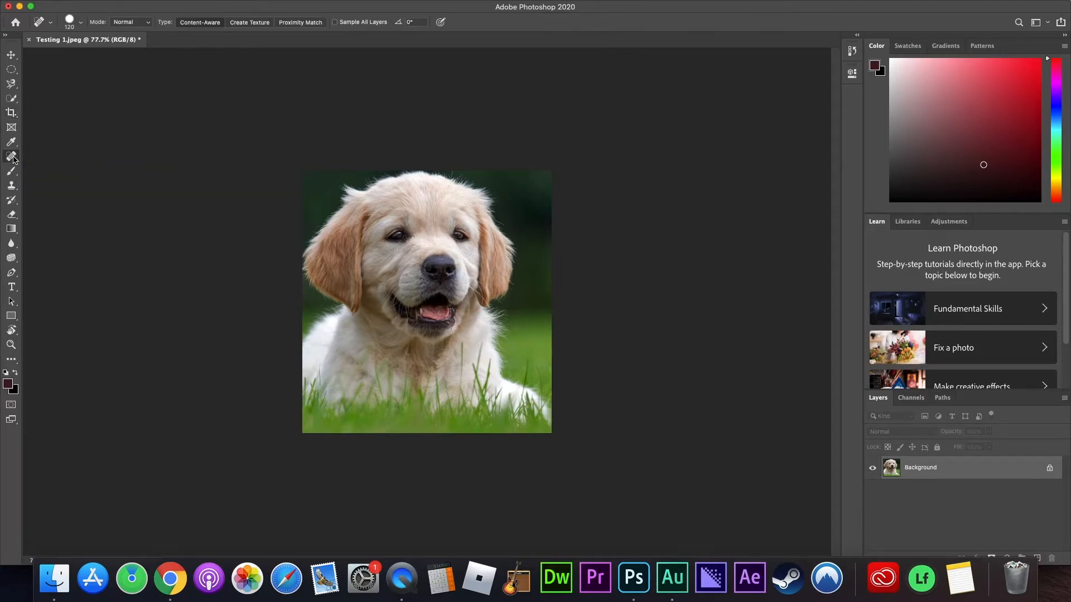
left_click_drag(344, 286, 403, 324)
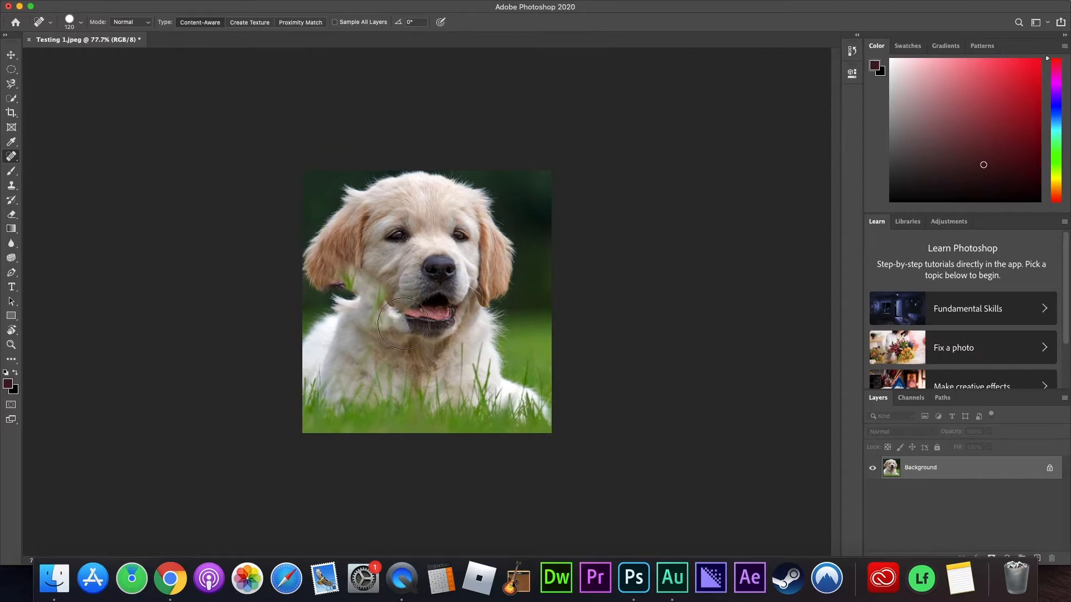
left_click_drag(415, 323, 493, 289)
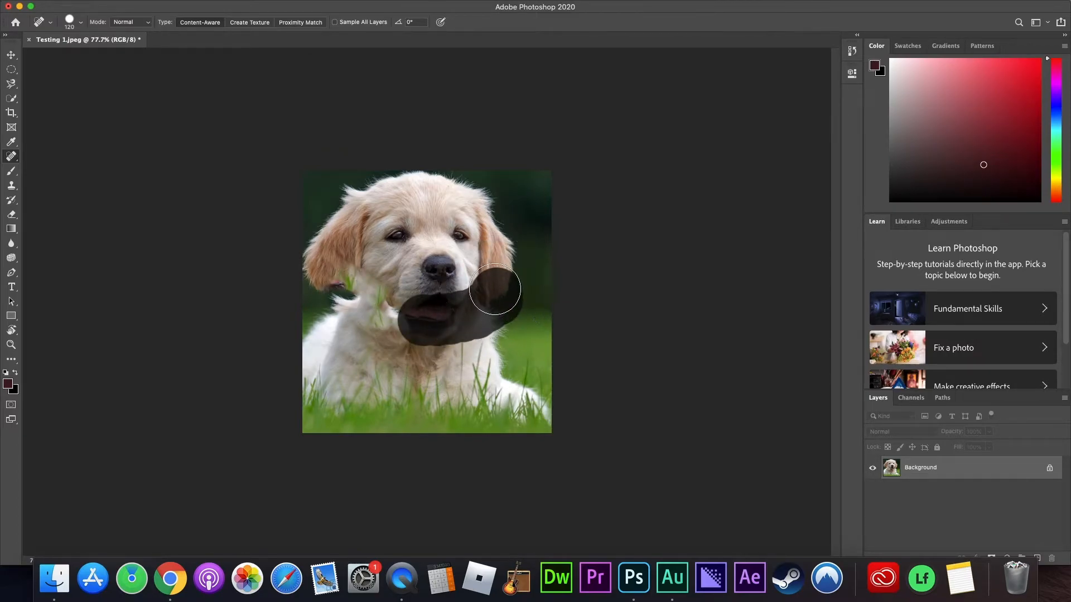
mouse_move(333, 266)
left_mouse_down()
mouse_move(338, 257)
mouse_move(461, 282)
mouse_move(526, 277)
mouse_move(333, 252)
mouse_move(421, 242)
mouse_move(505, 249)
left_mouse_up()
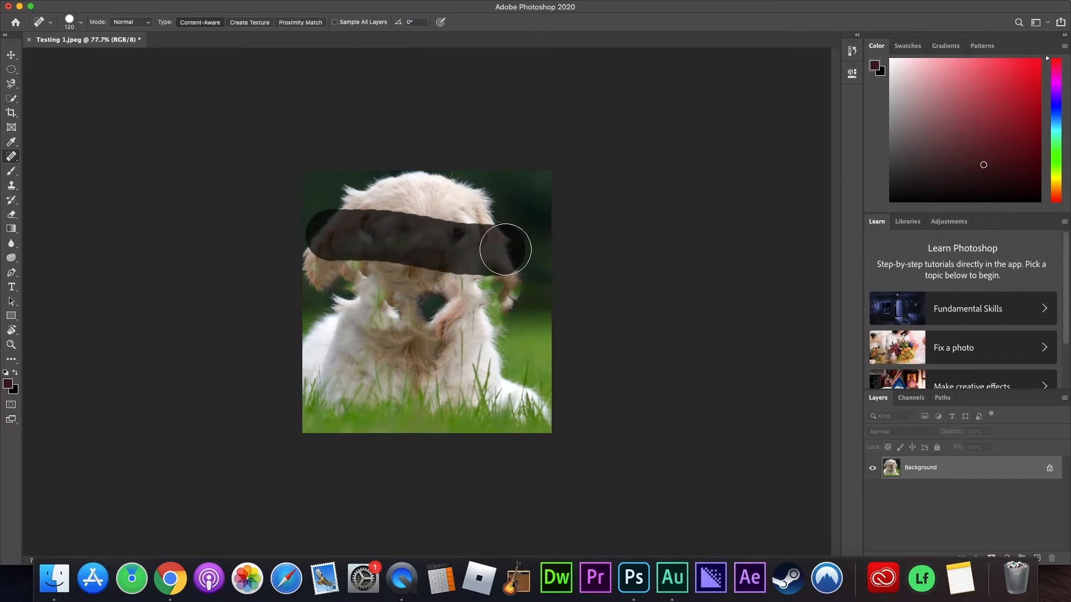
left_click(505, 249)
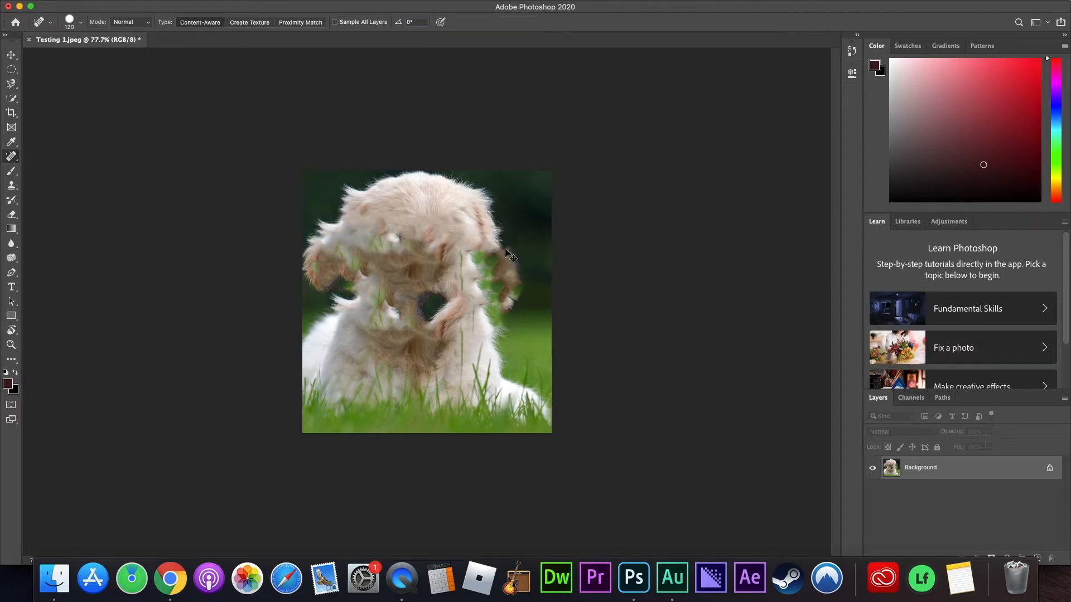
Undo all the Spot Healing Brush strokes on the puppy
key("super+z")
key("super+z")
key("super+z")
key("super+z")
key("super+z")
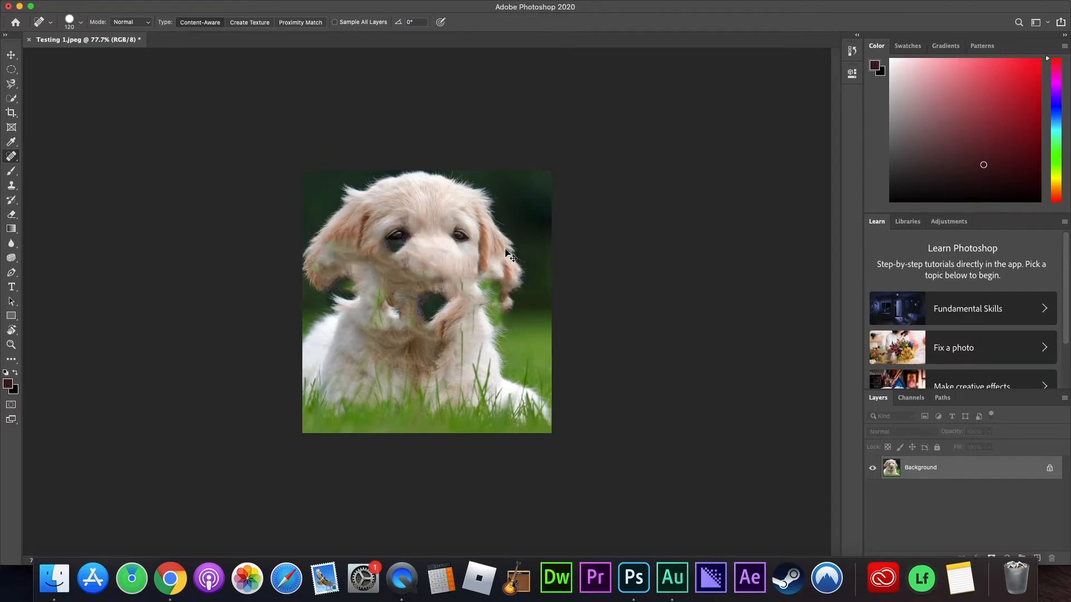
key("super+z")
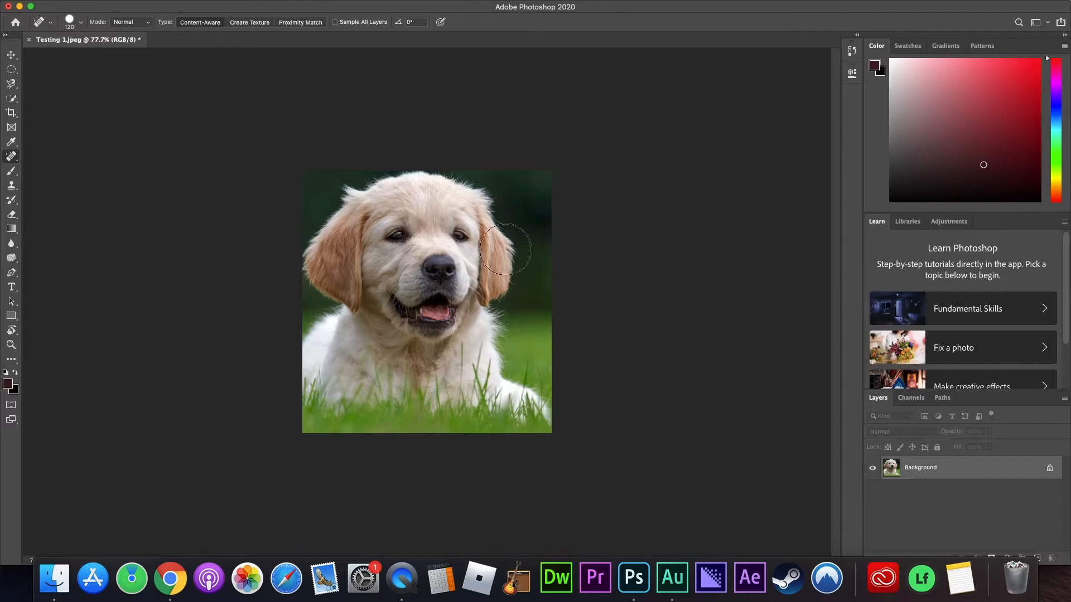
Draw thin 1 px freehand lines across the puppy's chest with the Brush tool
left_click(12, 171)
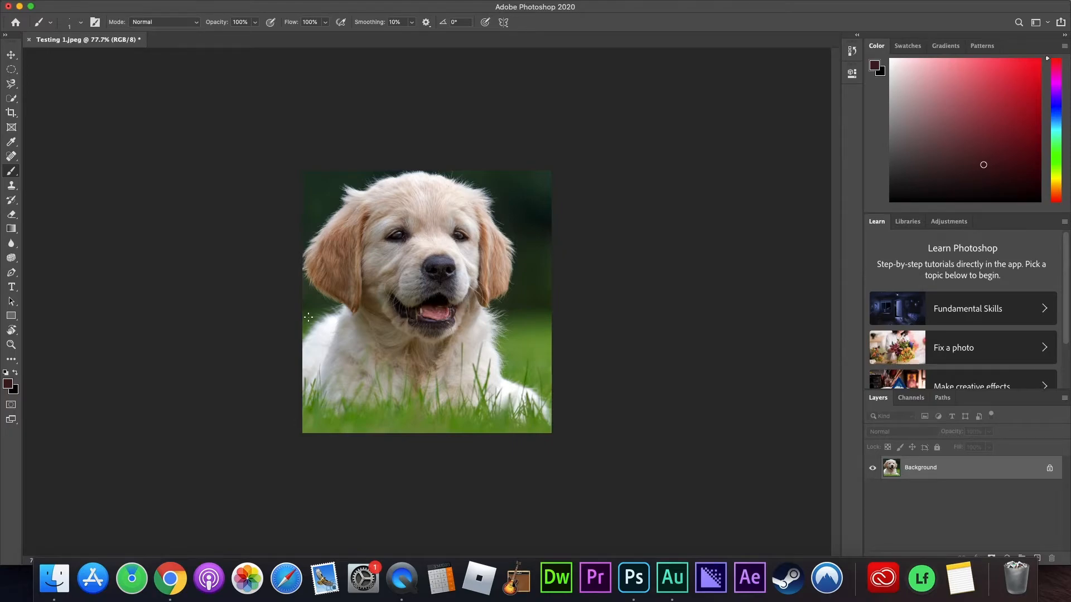
mouse_move(309, 318)
left_mouse_down()
mouse_move(338, 336)
mouse_move(312, 297)
mouse_move(399, 355)
mouse_move(391, 301)
mouse_move(453, 370)
mouse_move(476, 338)
mouse_move(493, 362)
left_mouse_up()
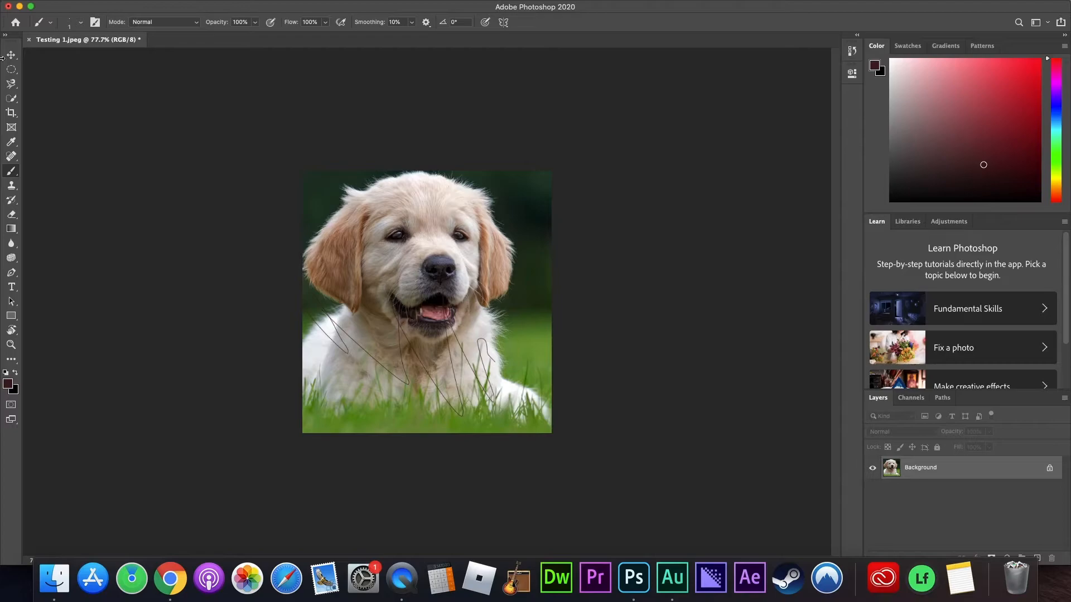
Paint over the puppy's face and right-hand side with a harder 252 px brush, and undo the painting
left_click(81, 24)
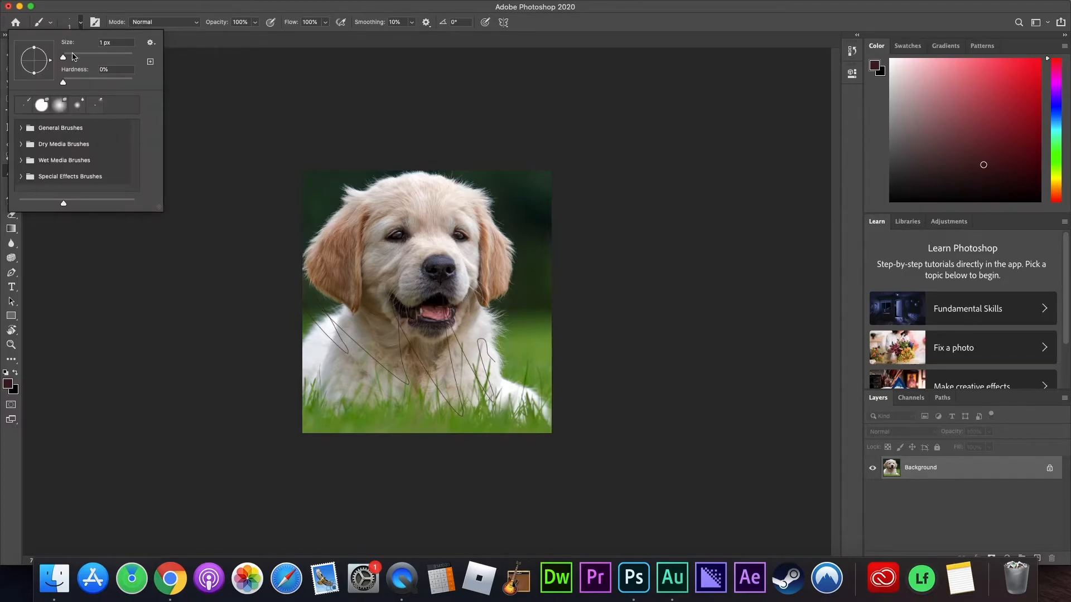
left_click_drag(64, 58, 118, 63)
left_click_drag(65, 85, 94, 84)
mouse_move(391, 239)
left_mouse_down()
mouse_move(400, 305)
mouse_move(494, 193)
mouse_move(442, 304)
mouse_move(541, 156)
mouse_move(472, 444)
mouse_move(478, 465)
mouse_move(497, 402)
left_mouse_up()
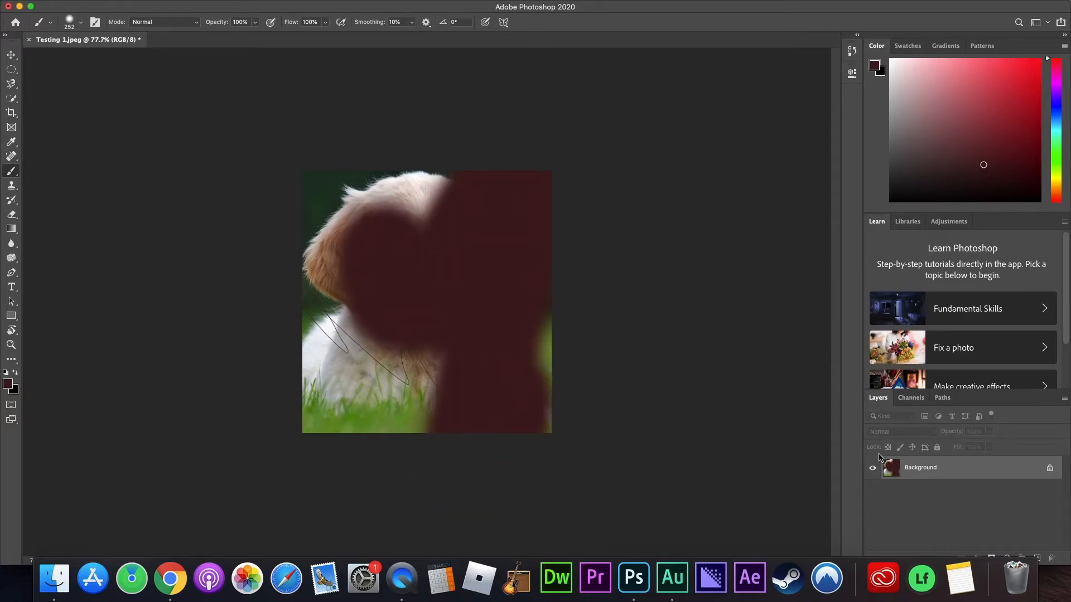
key("super+z")
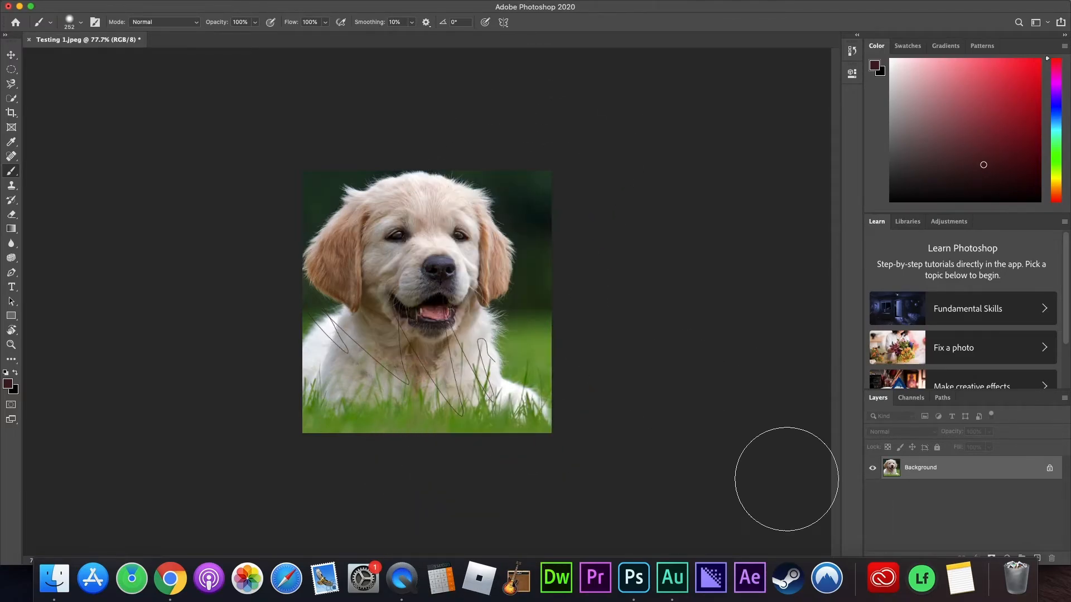
Try the Eraser and the Background Eraser on the puppy's muzzle and chest, and undo their strokes
left_click(11, 216)
mouse_move(428, 304)
left_mouse_down()
mouse_move(385, 362)
mouse_move(431, 242)
mouse_move(394, 359)
mouse_move(435, 274)
mouse_move(419, 364)
mouse_move(409, 332)
left_mouse_up()
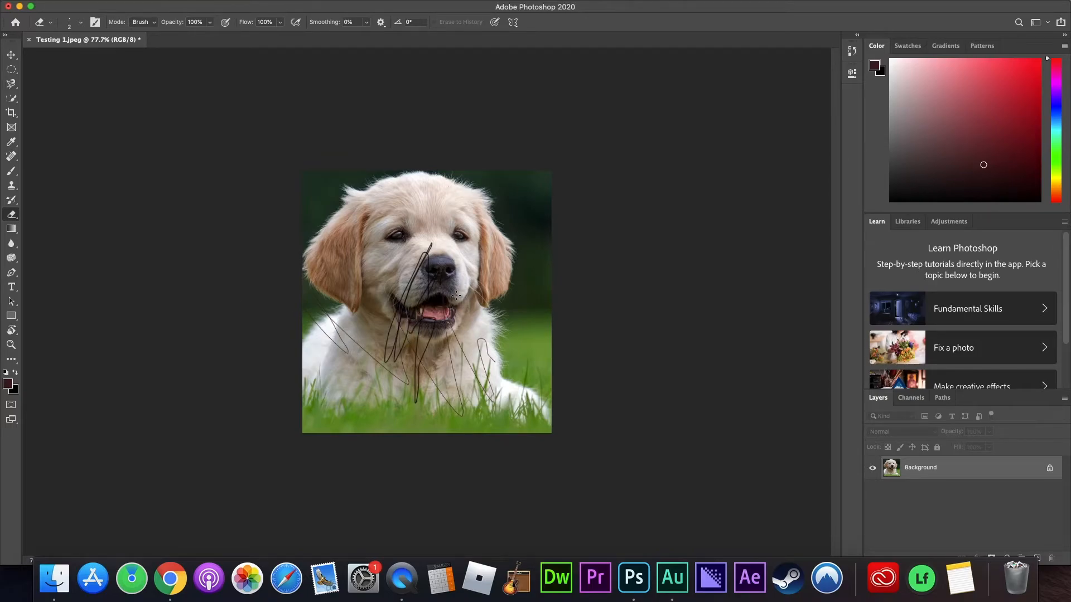
right_click(7, 219)
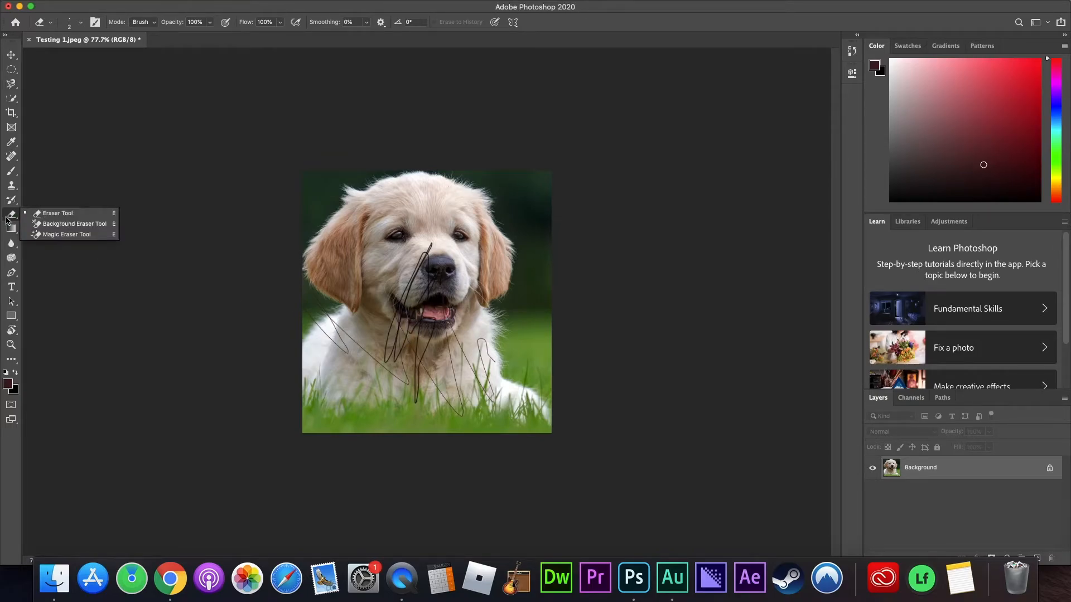
left_click(49, 223)
mouse_move(446, 340)
left_mouse_down()
mouse_move(419, 339)
mouse_move(455, 284)
mouse_move(493, 256)
mouse_move(390, 355)
mouse_move(448, 307)
left_mouse_up()
key("super+z")
key("super+z")
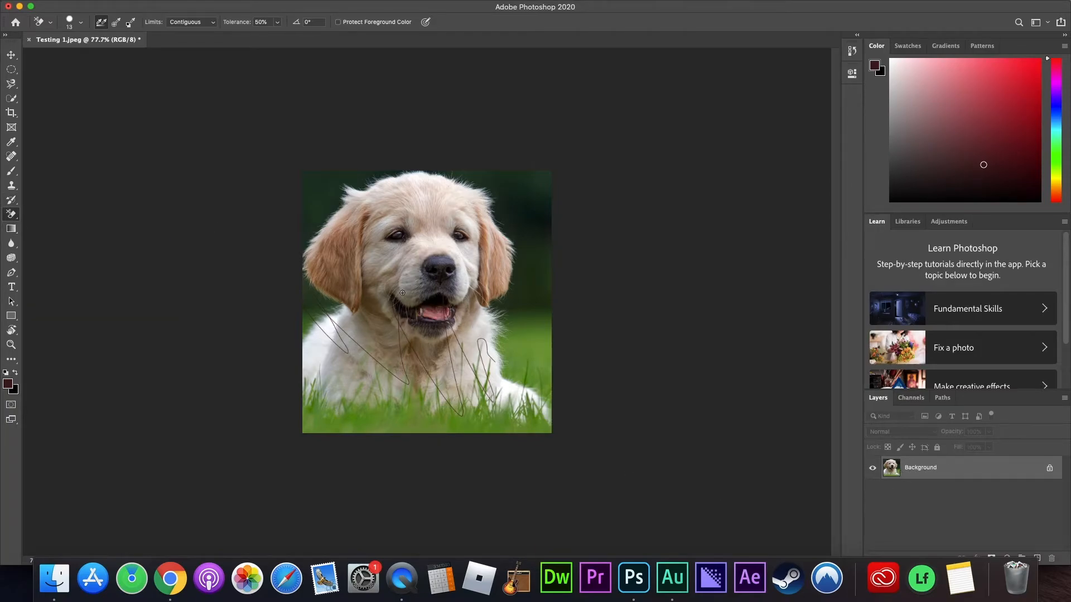
Blur the puppy's nose and muzzle with a 76 px Blur tool at 50% strength
left_click(12, 244)
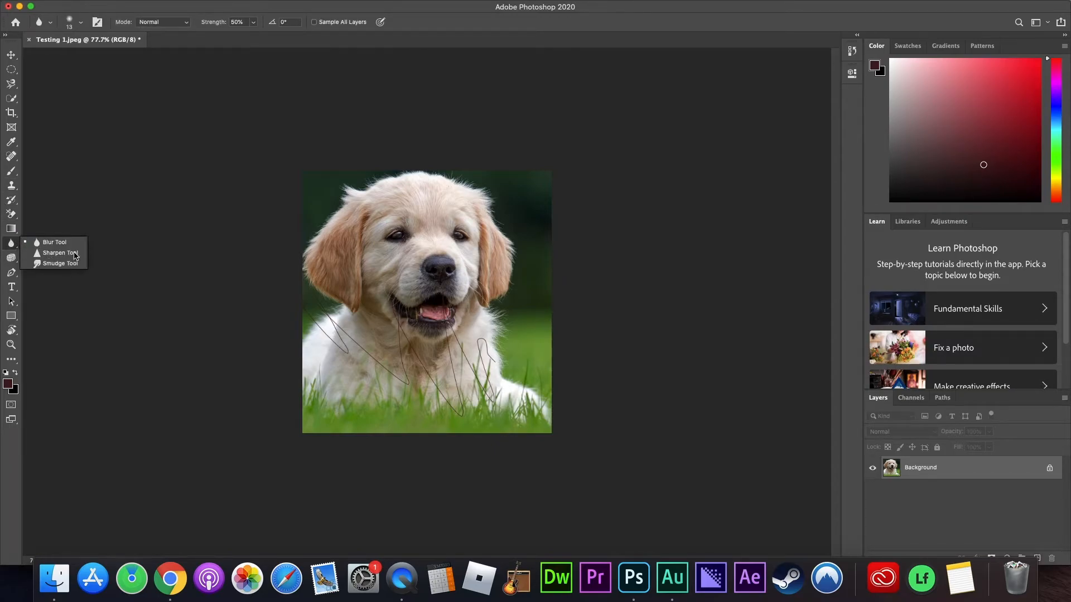
left_click(54, 242)
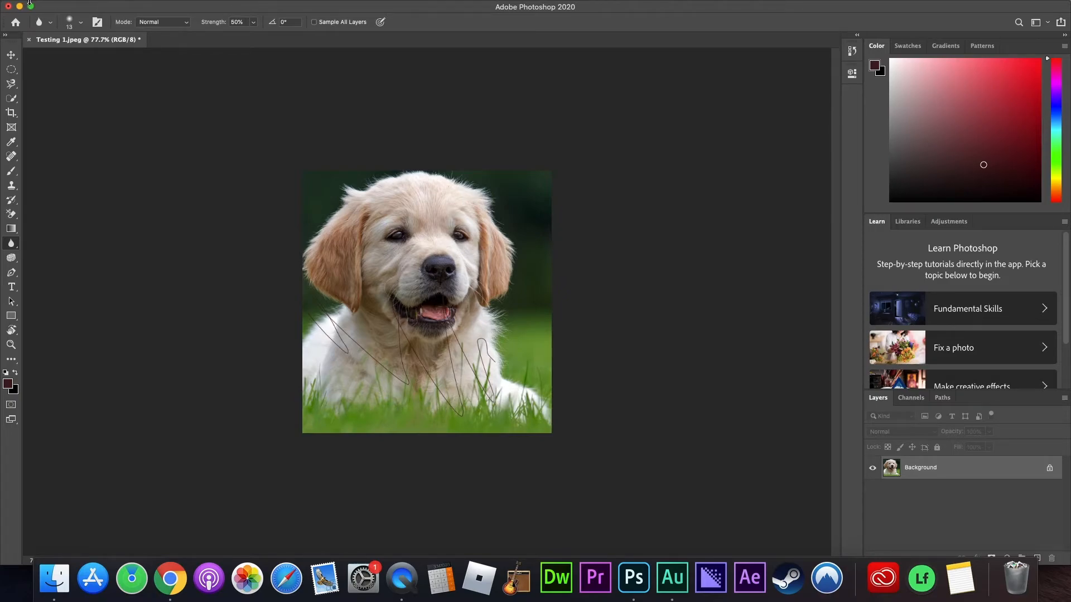
left_click(81, 22)
left_click_drag(66, 56, 93, 58)
left_click(429, 274)
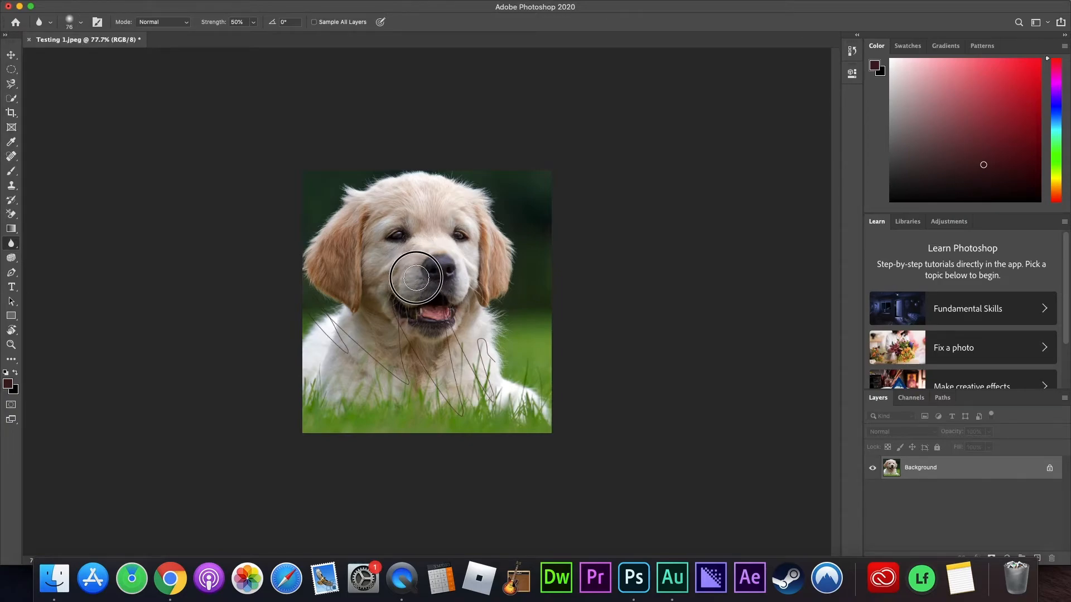
mouse_move(435, 274)
left_mouse_down()
mouse_move(431, 249)
mouse_move(437, 258)
left_mouse_up()
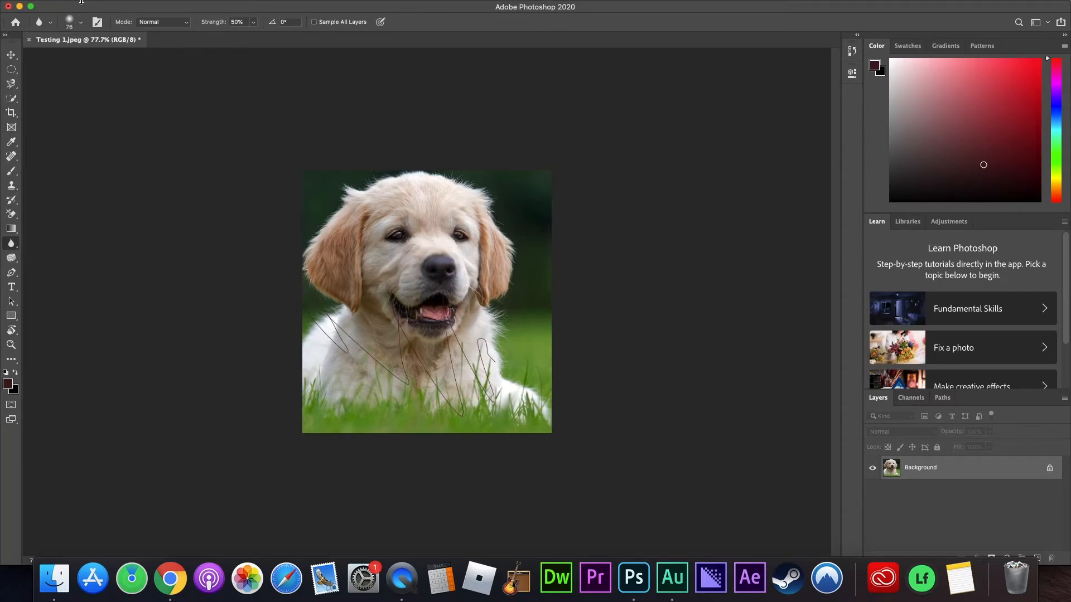
Raise the Blur tool's brush hardness and blur the puppy's face, mouth and right-hand ear edge
left_click(80, 22)
left_click_drag(70, 78, 106, 79)
left_click(435, 248)
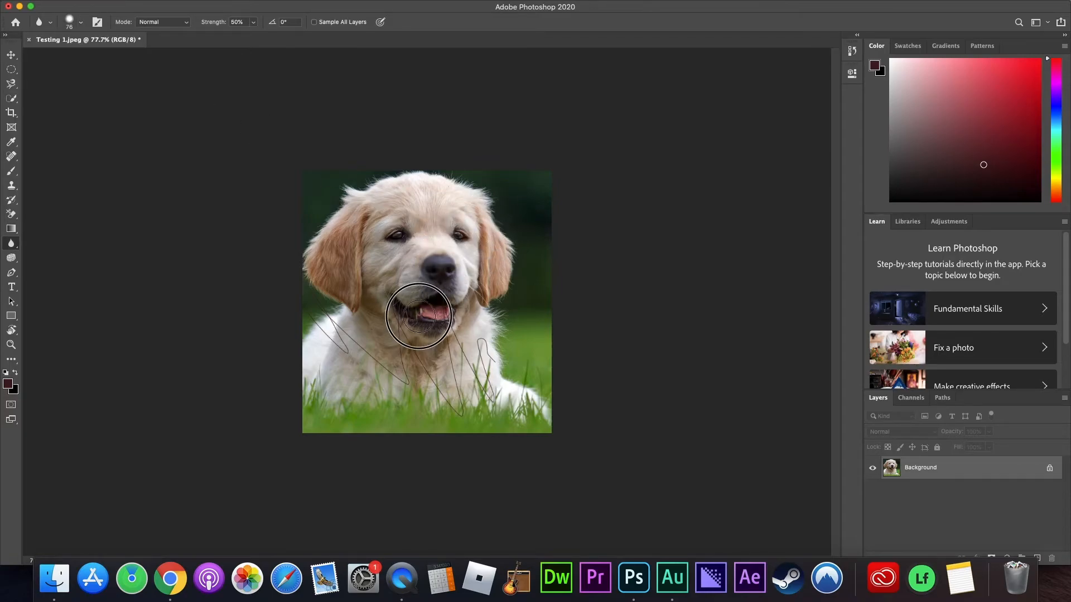
mouse_move(491, 187)
left_mouse_down()
mouse_move(485, 210)
mouse_move(485, 191)
mouse_move(504, 239)
mouse_move(480, 210)
mouse_move(490, 211)
mouse_move(492, 277)
mouse_move(534, 231)
left_mouse_up()
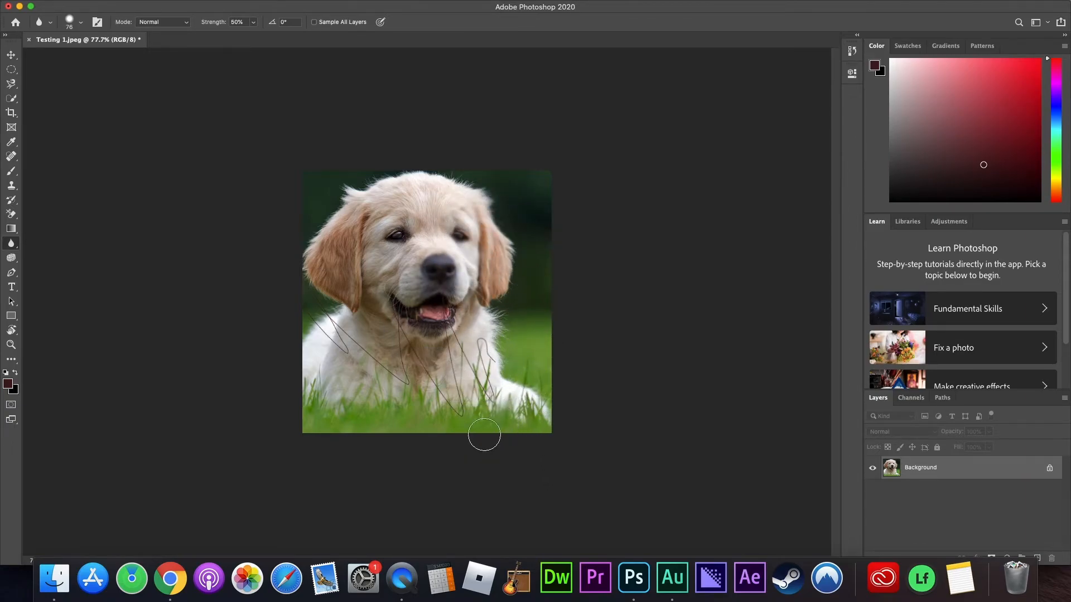
Sharpen the upper edge of the puppy's left-hand ear with the Sharpen tool at 50% strength
right_click(11, 243)
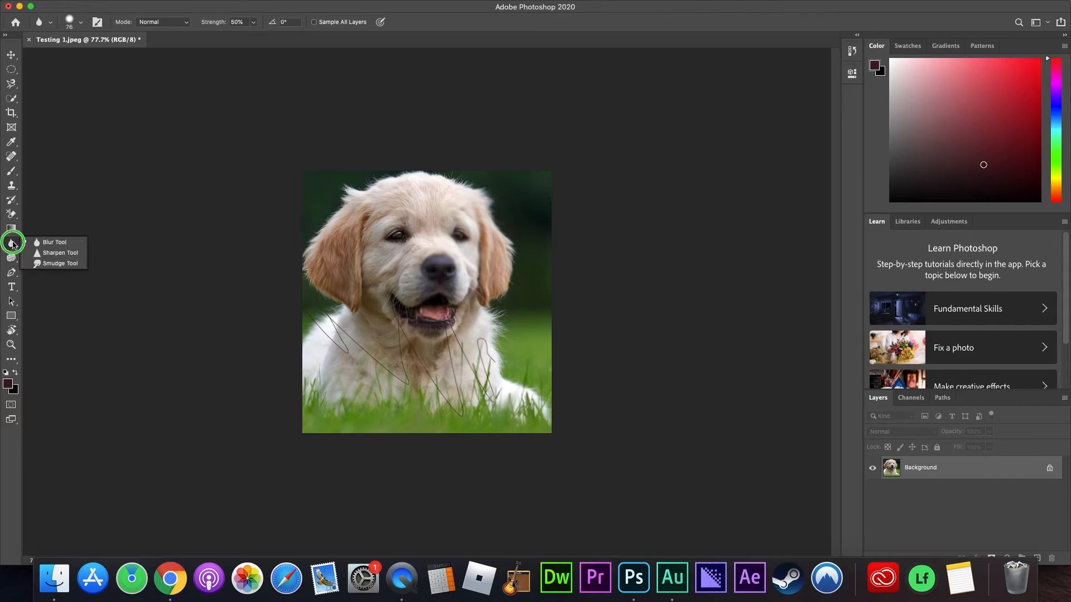
left_click(49, 255)
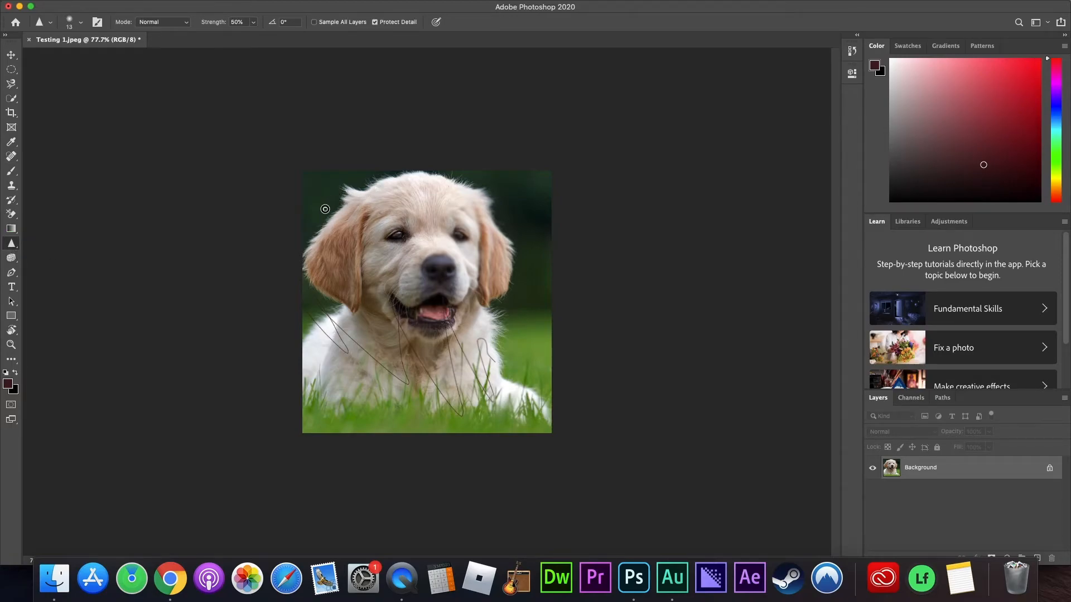
Smudge the outline of the puppy's head and right-hand ear with a 97 px Smudge tool, and undo the smudging
left_click(11, 255)
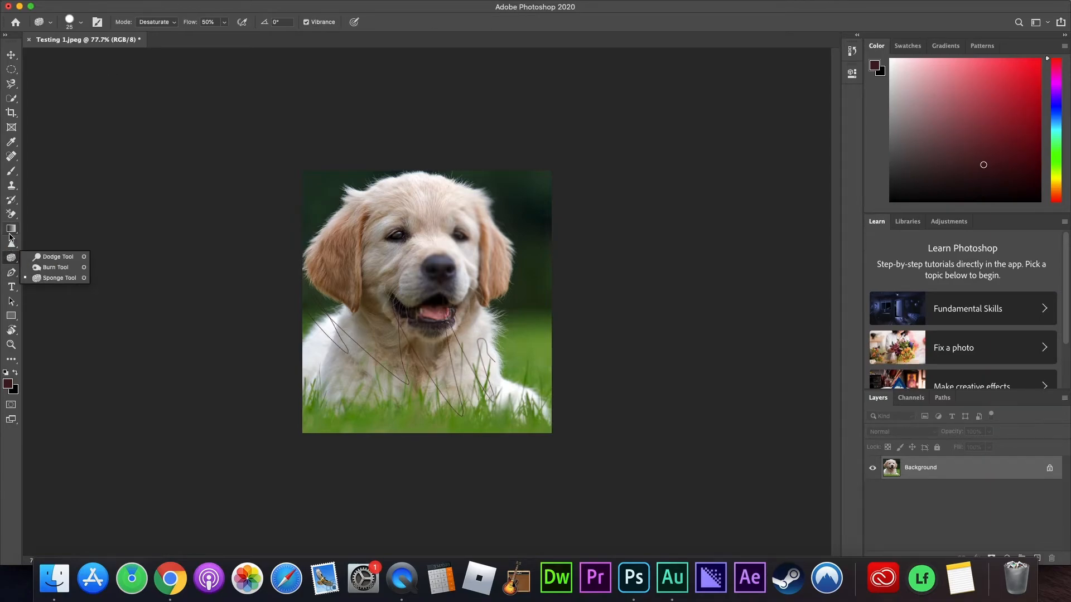
left_click(10, 231)
left_click_drag(10, 244, 50, 262)
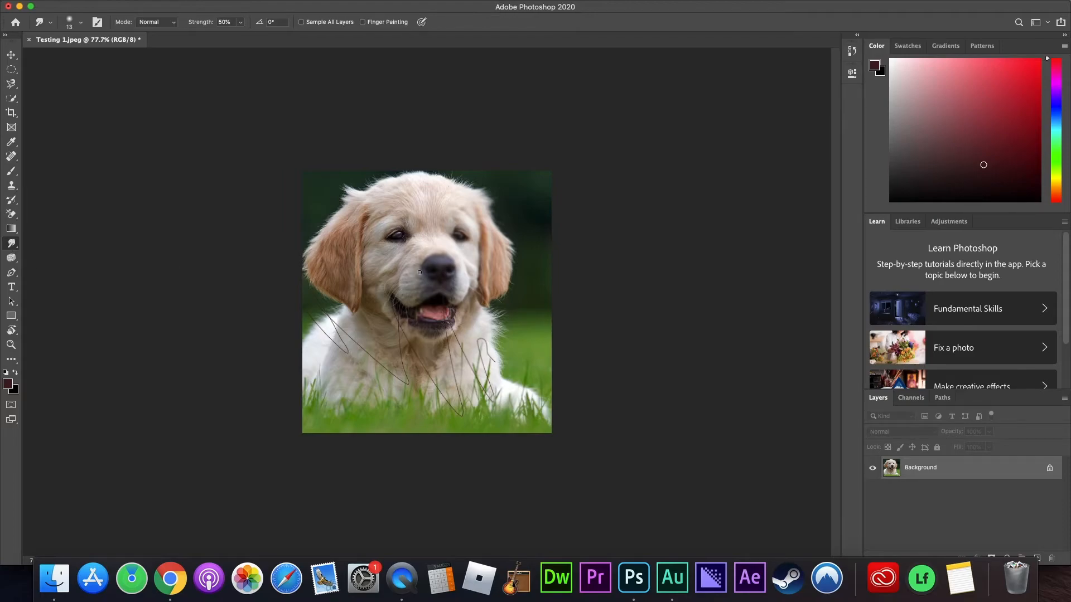
left_click(81, 22)
left_click_drag(71, 60, 100, 59)
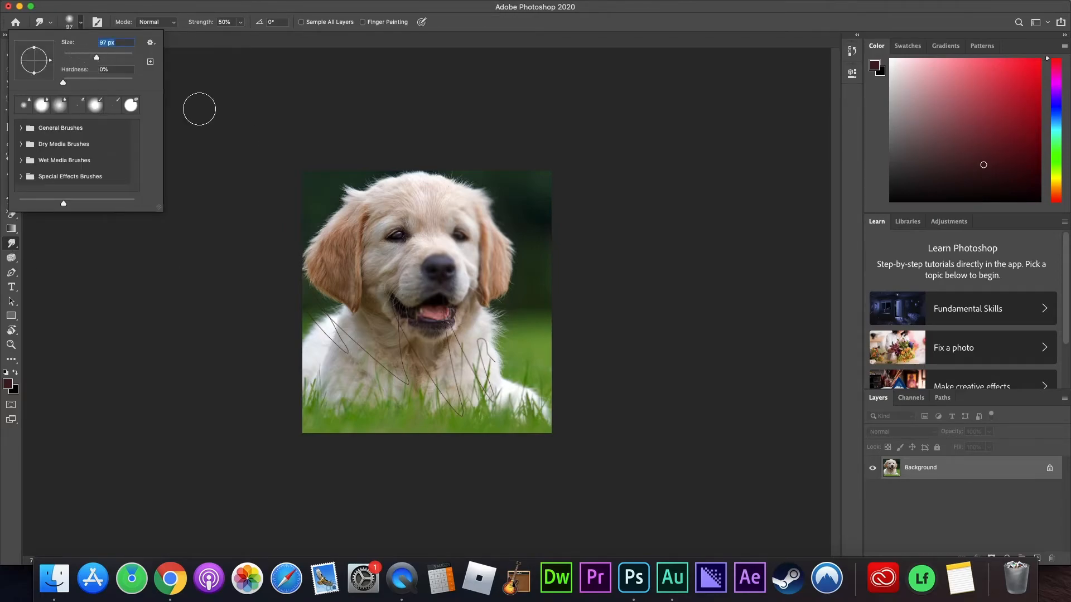
left_click(339, 210)
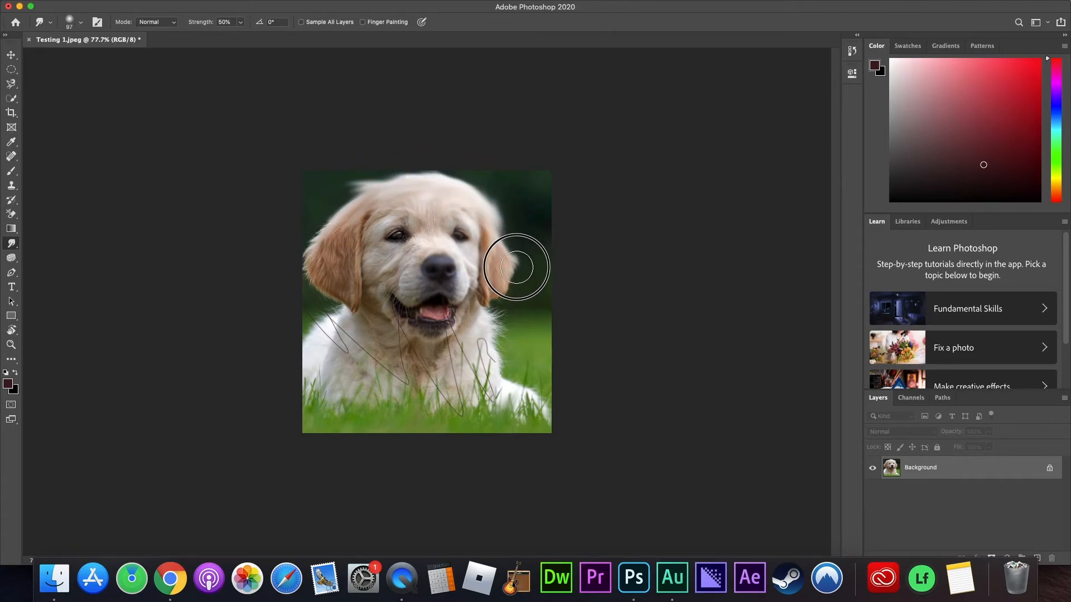
mouse_move(504, 279)
left_mouse_down()
mouse_move(450, 342)
mouse_move(382, 342)
mouse_move(384, 353)
left_mouse_up()
key("super+z")
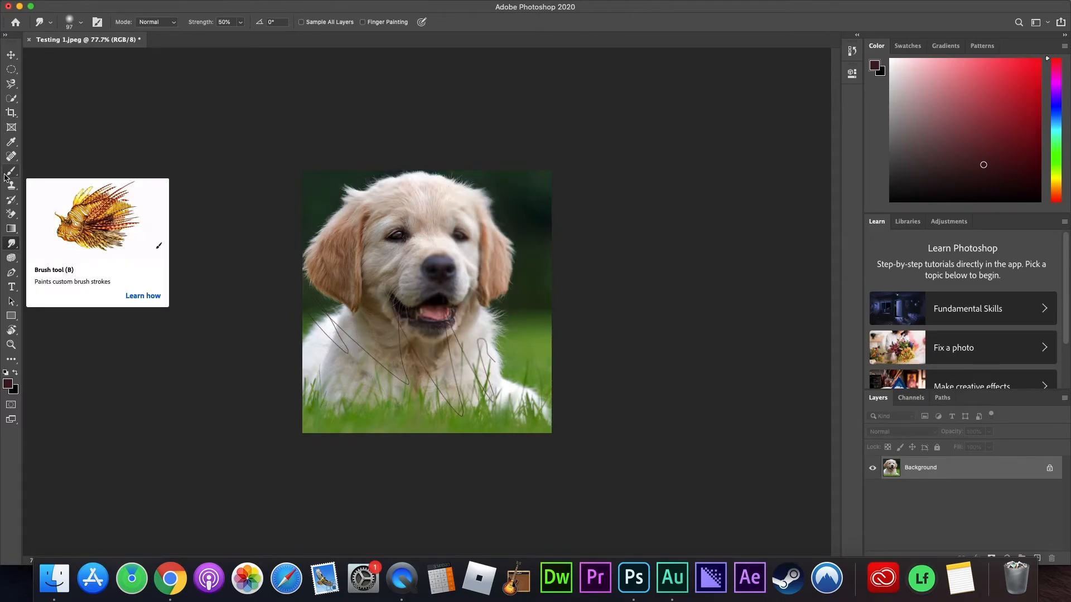
Darken the puppy's ears, face and neck with the Burn tool on midtones at 50% exposure, and undo the darkening
left_click(7, 264)
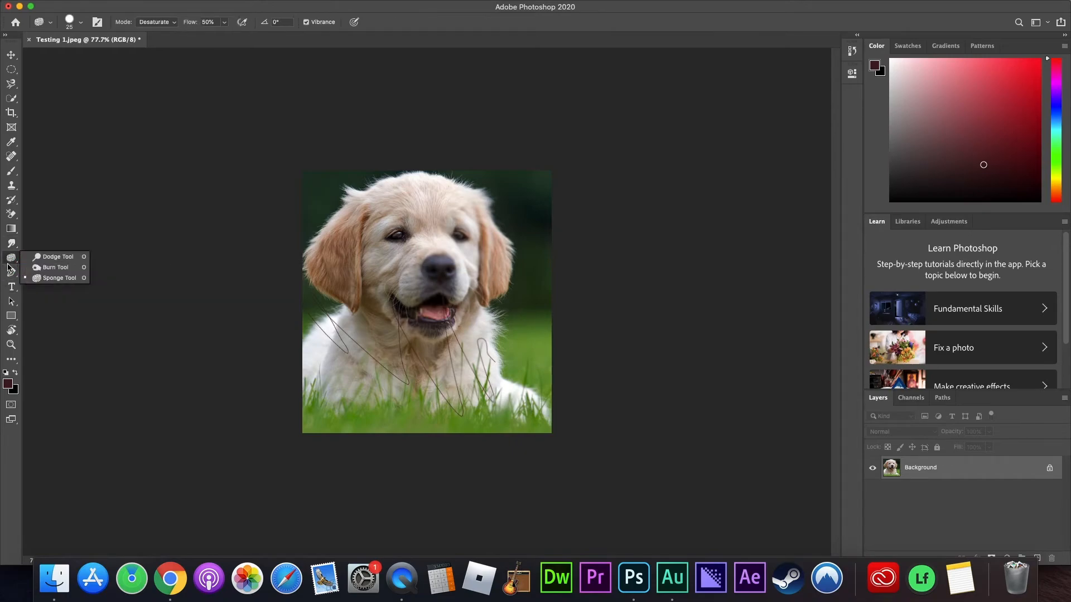
left_click(44, 270)
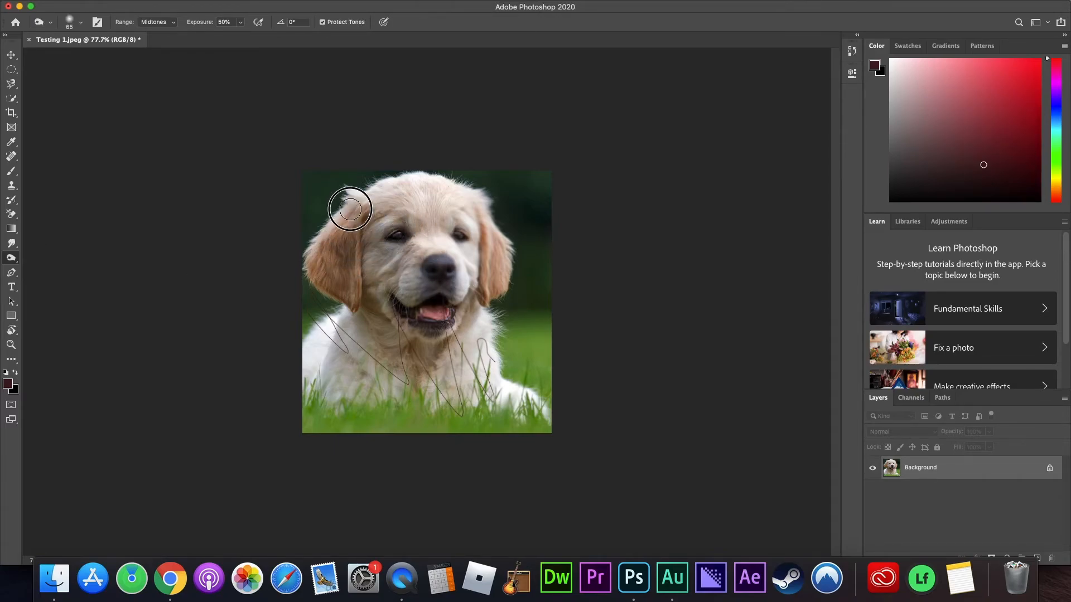
mouse_move(342, 227)
left_mouse_down()
mouse_move(380, 178)
mouse_move(352, 220)
mouse_move(336, 295)
mouse_move(335, 265)
mouse_move(384, 226)
left_mouse_up()
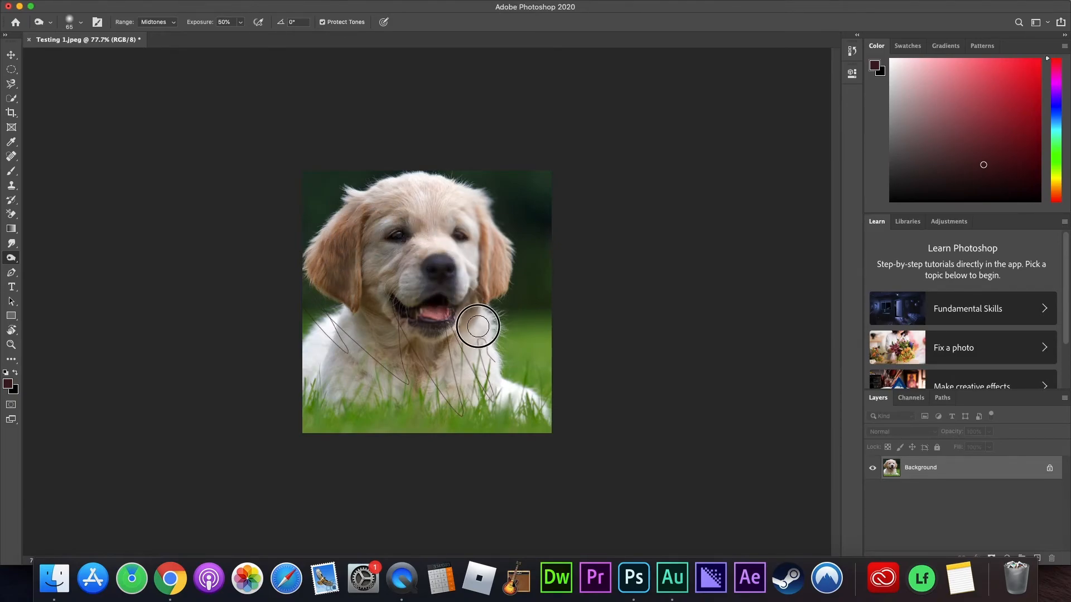
mouse_move(502, 309)
left_mouse_down()
mouse_move(510, 286)
mouse_move(457, 276)
mouse_move(417, 298)
mouse_move(432, 261)
mouse_move(408, 278)
left_mouse_up()
key("super+z")
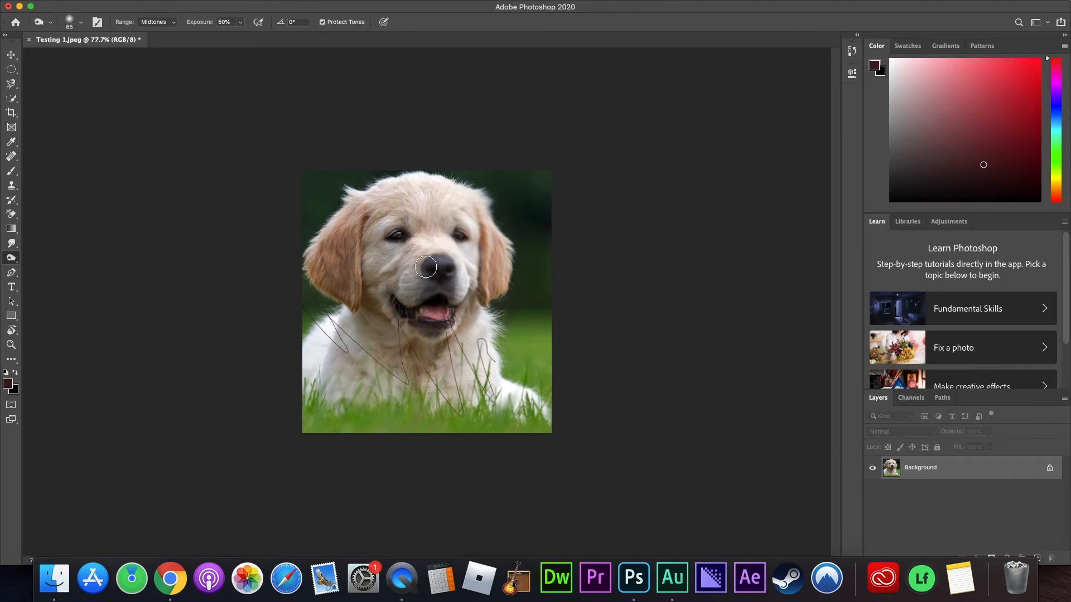
Desaturate the puppy's face, ears and chest with an 84 px Sponge tool at 50% flow
left_click(16, 266)
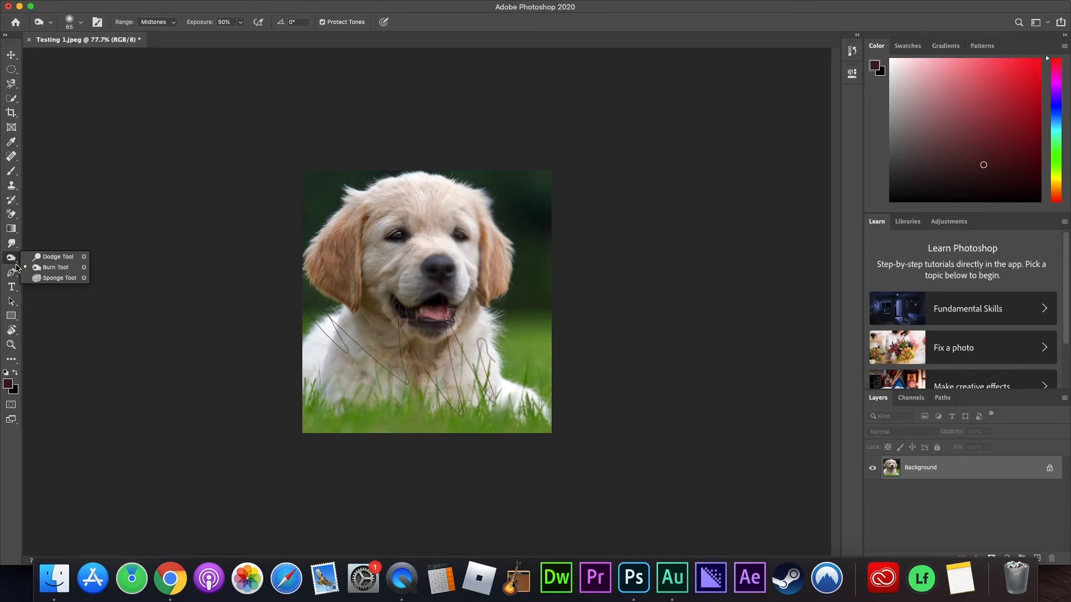
left_click(56, 278)
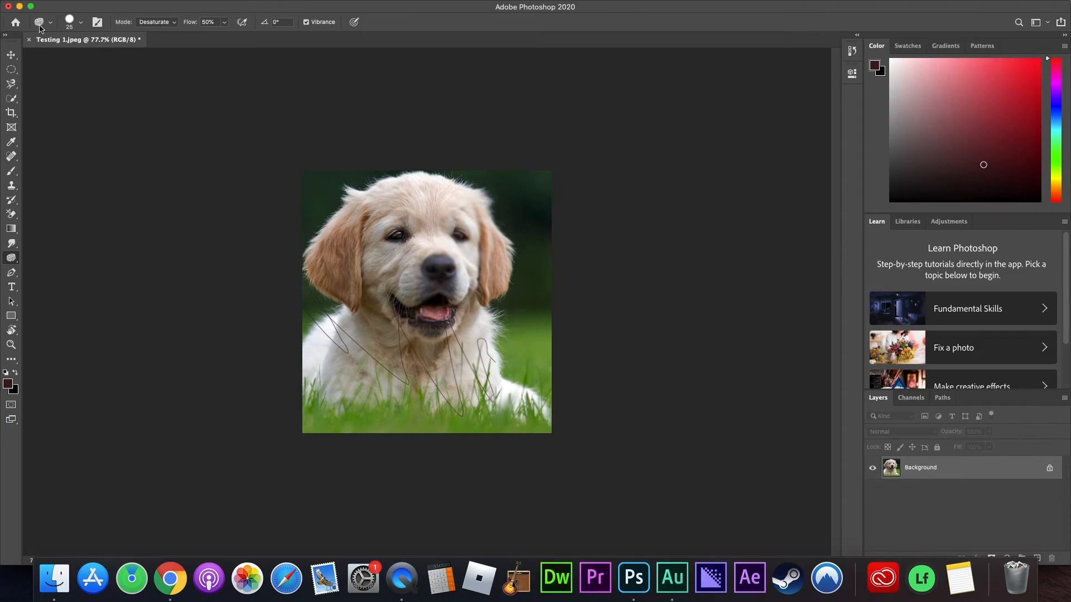
left_click(81, 22)
left_click_drag(72, 54, 112, 55)
left_click(393, 237)
mouse_move(369, 295)
left_mouse_down()
mouse_move(412, 239)
mouse_move(394, 294)
mouse_move(443, 261)
mouse_move(428, 293)
mouse_move(459, 365)
mouse_move(465, 232)
mouse_move(480, 238)
mouse_move(499, 318)
mouse_move(446, 215)
mouse_move(429, 233)
mouse_move(436, 432)
mouse_move(401, 255)
mouse_move(415, 373)
mouse_move(387, 251)
mouse_move(373, 284)
mouse_move(394, 373)
mouse_move(375, 243)
mouse_move(396, 429)
mouse_move(362, 209)
mouse_move(372, 341)
mouse_move(356, 248)
mouse_move(358, 354)
mouse_move(345, 320)
mouse_move(361, 344)
mouse_move(340, 279)
mouse_move(351, 353)
mouse_move(364, 208)
mouse_move(397, 322)
mouse_move(386, 350)
mouse_move(360, 191)
mouse_move(396, 305)
mouse_move(464, 422)
mouse_move(439, 316)
left_mouse_up()
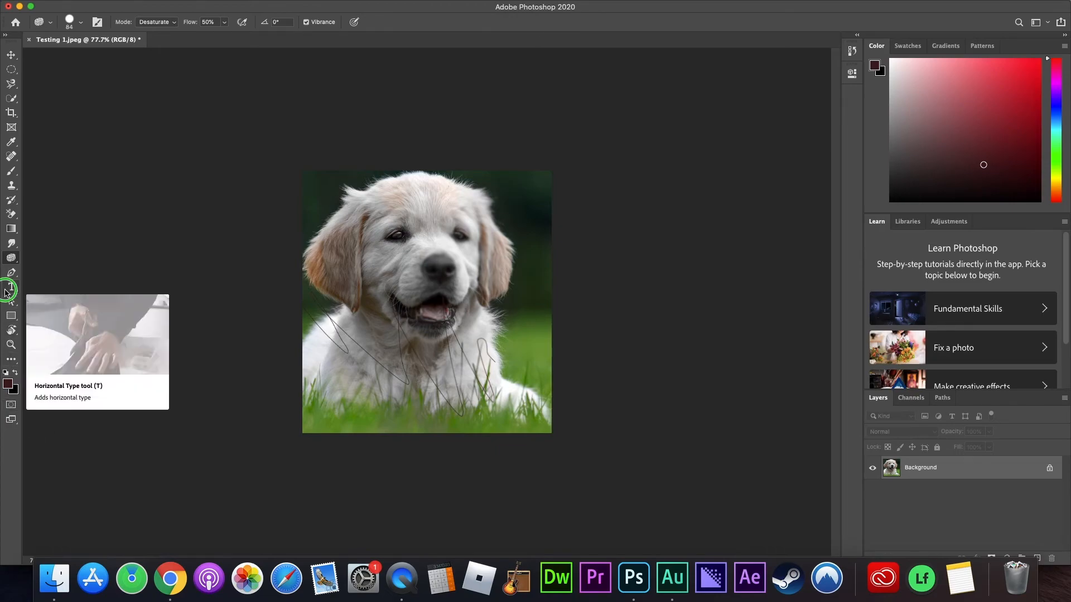
Add a horizontal text box across the puppy's muzzle and replace its placeholder text with "Hello"
left_click(11, 288)
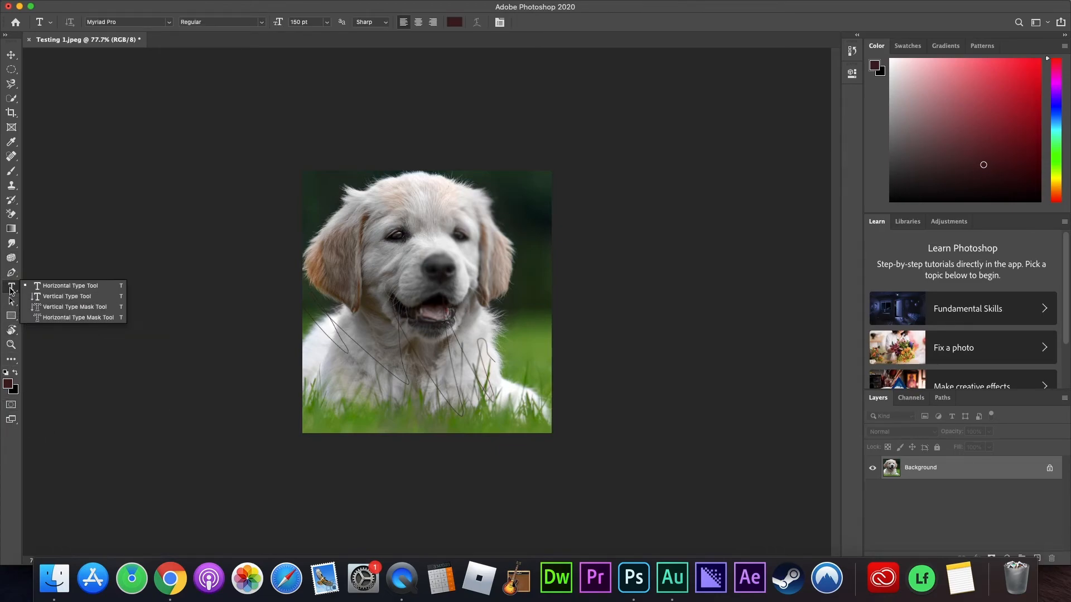
left_click_drag(329, 256, 474, 332)
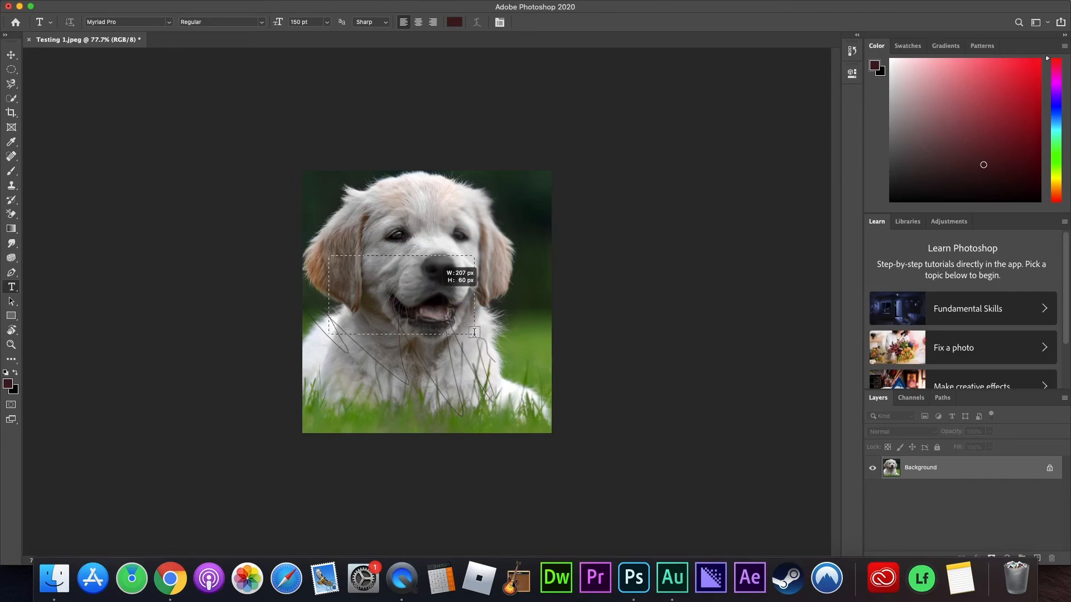
left_click_drag(354, 283, 474, 335)
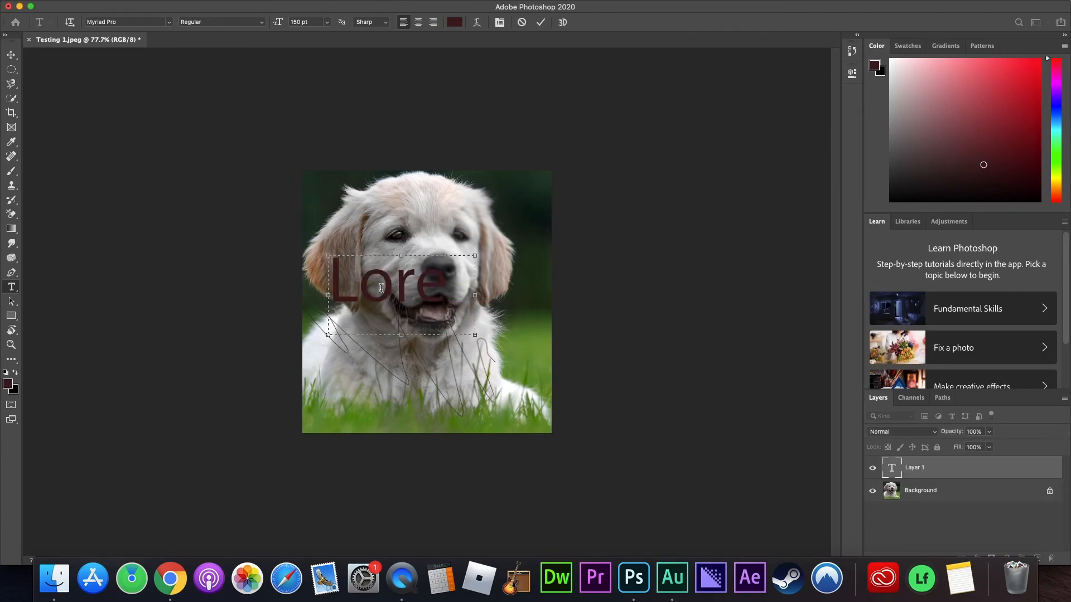
key("Left")
key("super+a")
key("BackSpace")
type("Hello")
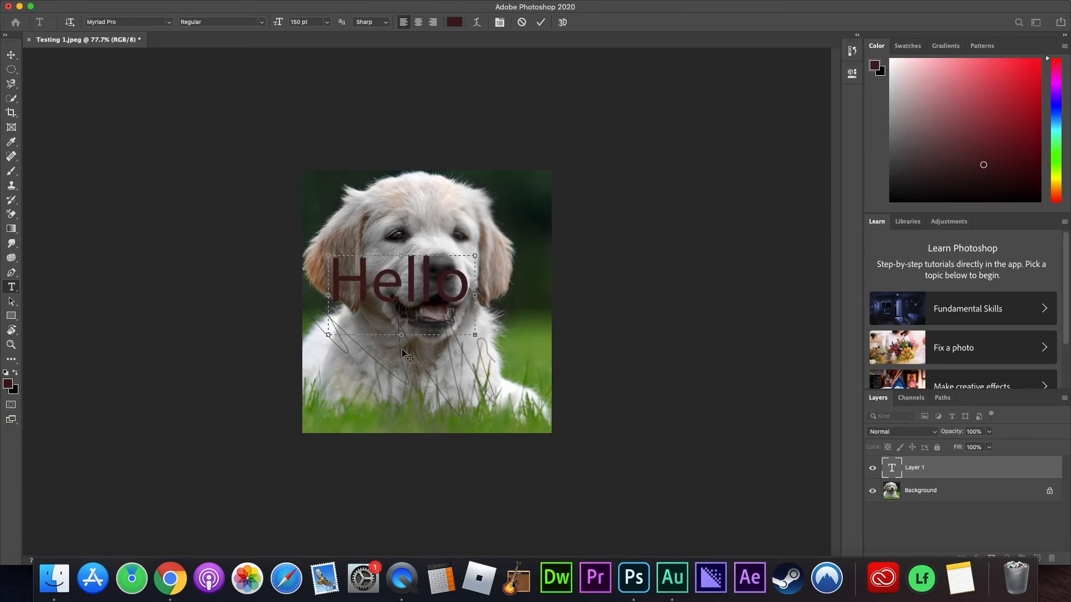
Delete all the "Hello" text from the text box
key("Delete")
key("Left")
key("Left")
key("Left")
key("super+a")
key("BackSpace")
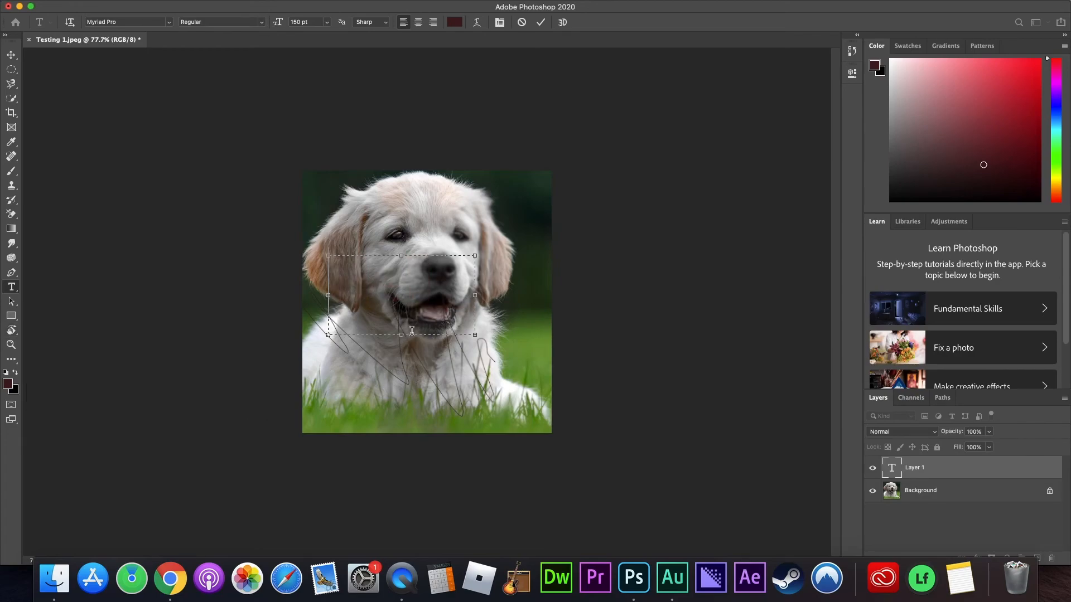